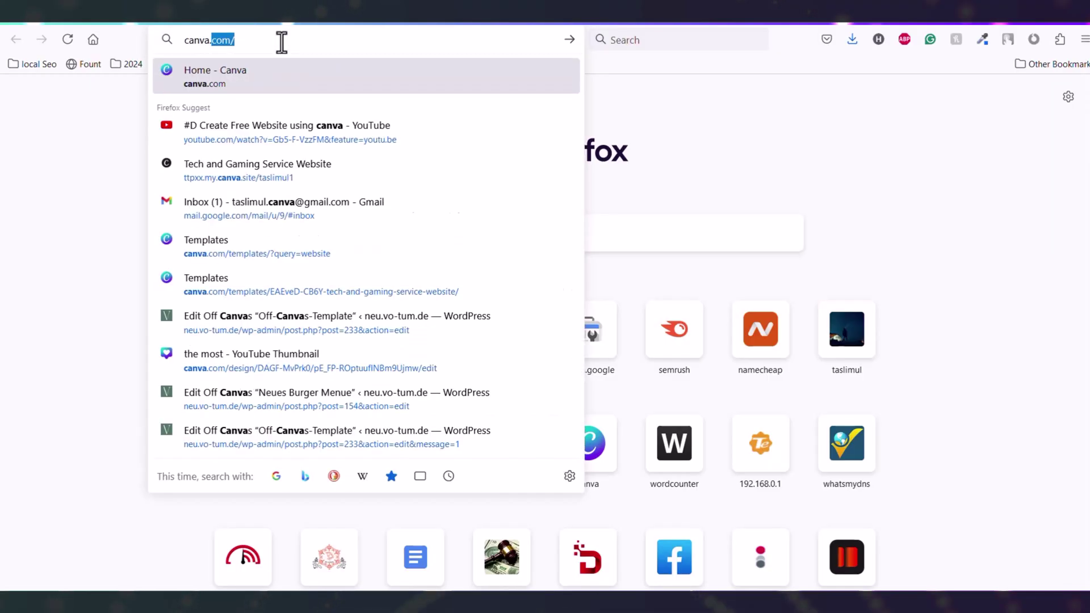
Load the Canva home page at canva.com in Firefox
key(Return)
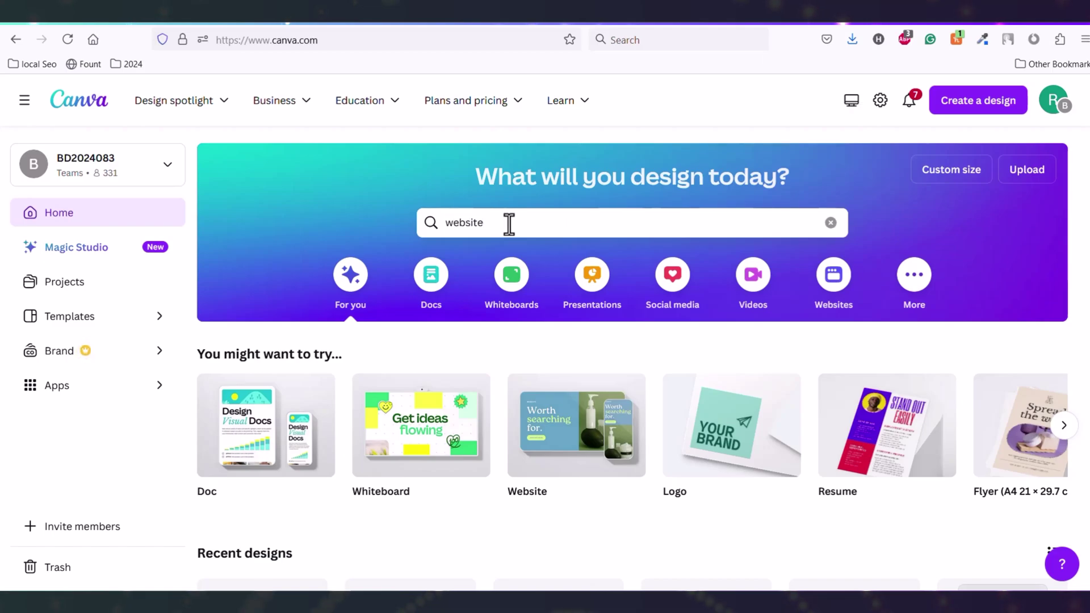
Search Canva for 'website' and open the Law Firm website template in the editor
key(Return)
click(461, 386)
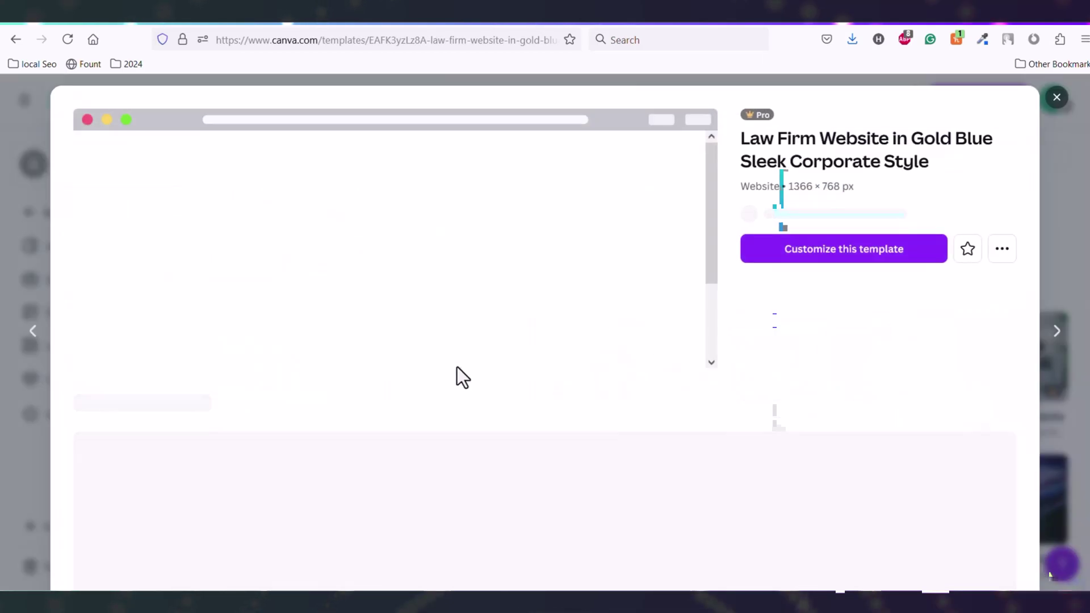
scroll(931, 376, down, 20)
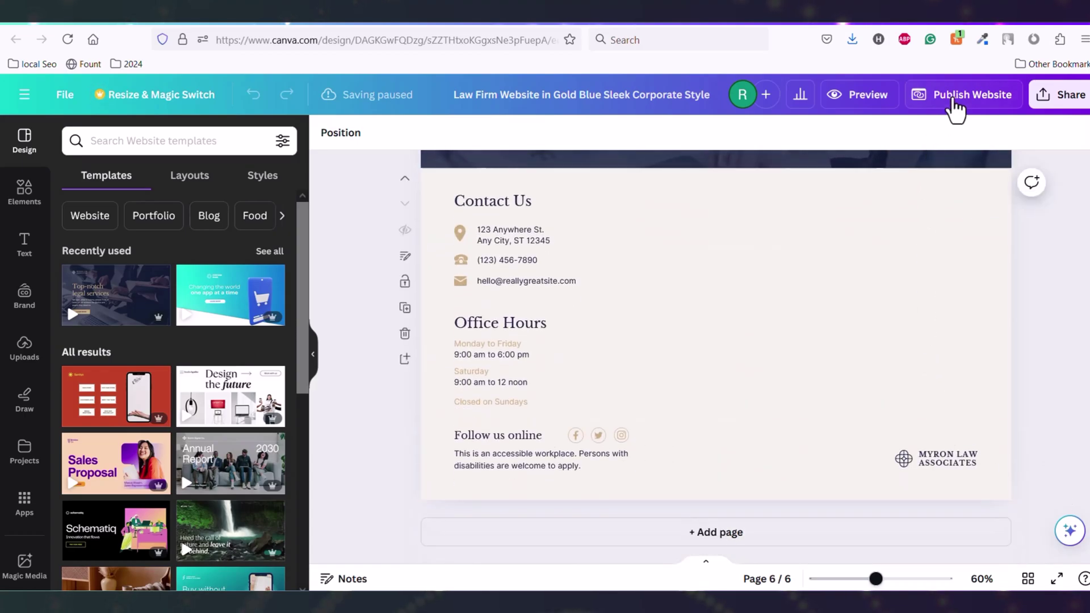
Check the website publishing options and scroll through other example website designs
click(956, 103)
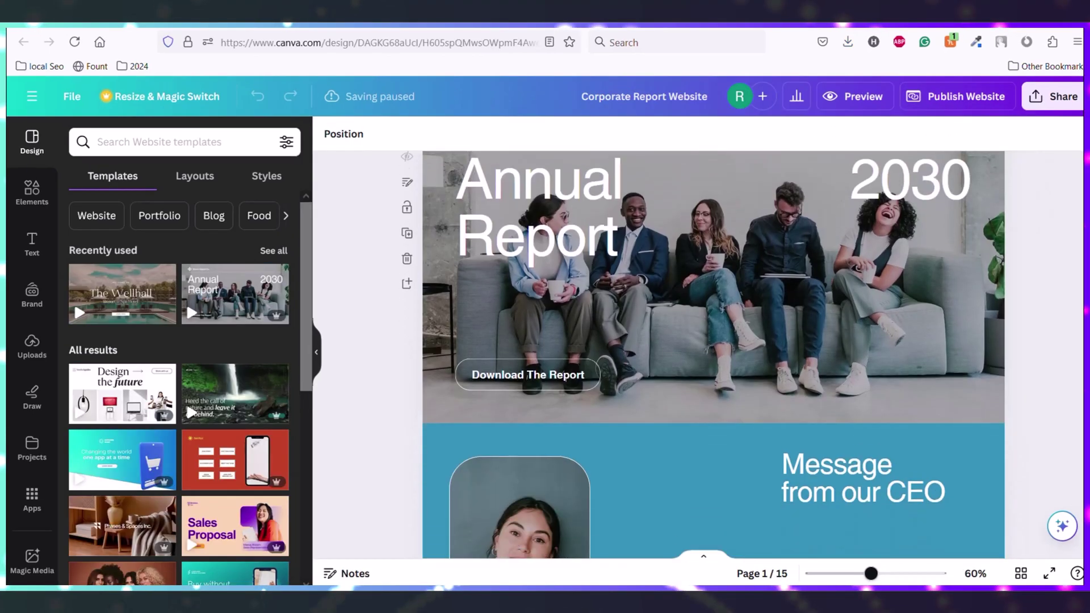
scroll(713, 352, down, 10)
scroll(713, 352, down, 15)
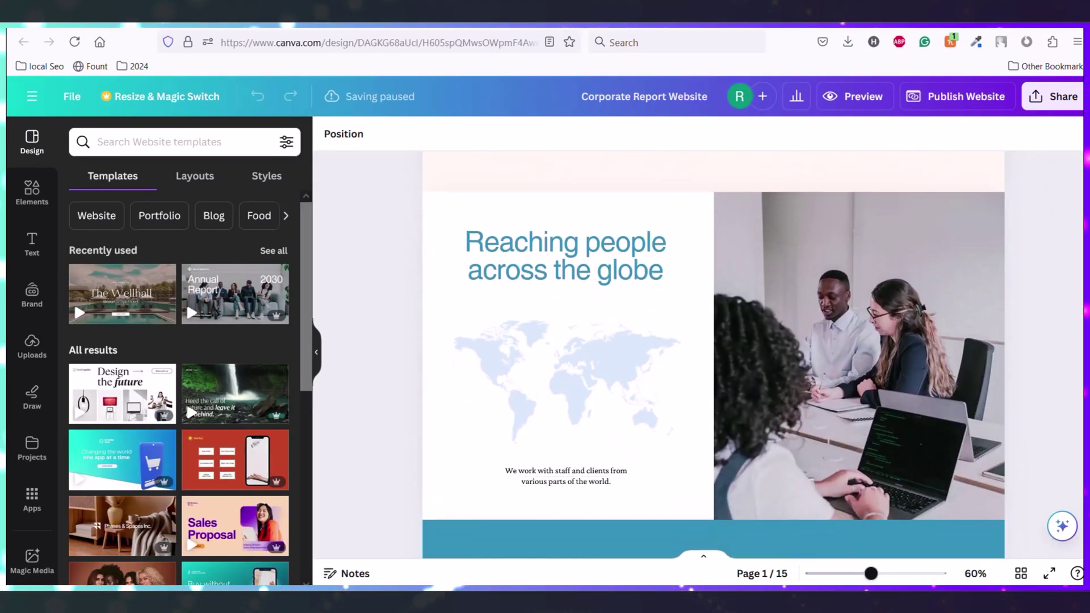
scroll(713, 352, down, 15)
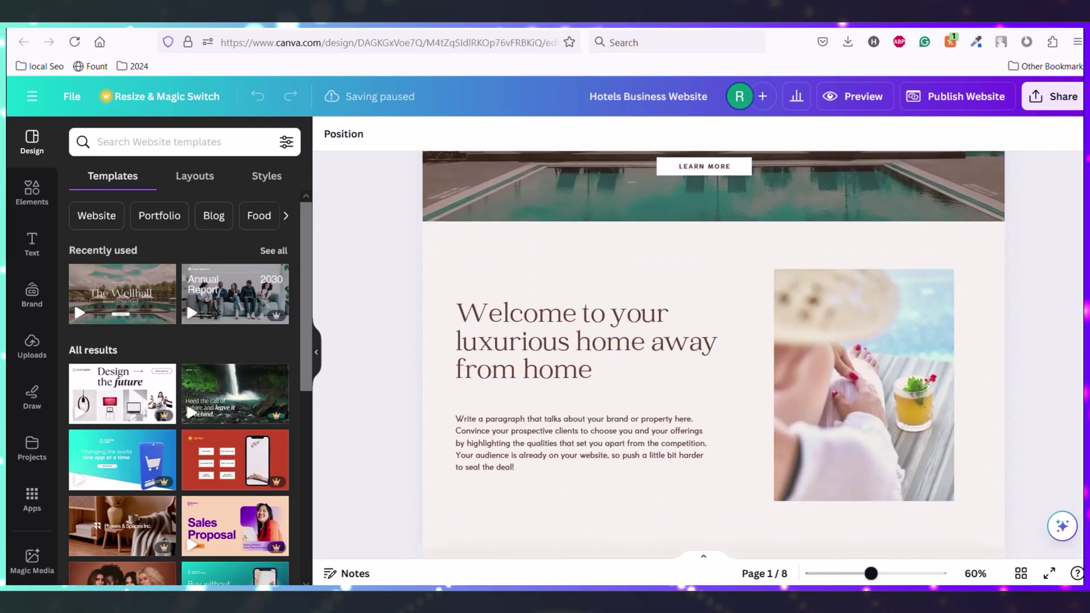
scroll(713, 352, down, 15)
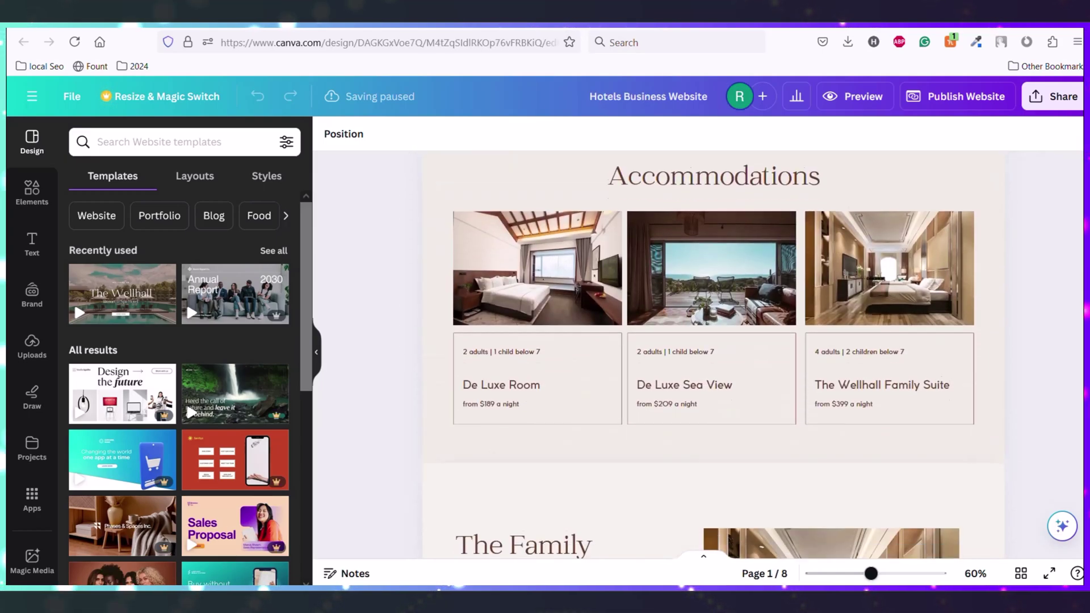
scroll(713, 352, down, 10)
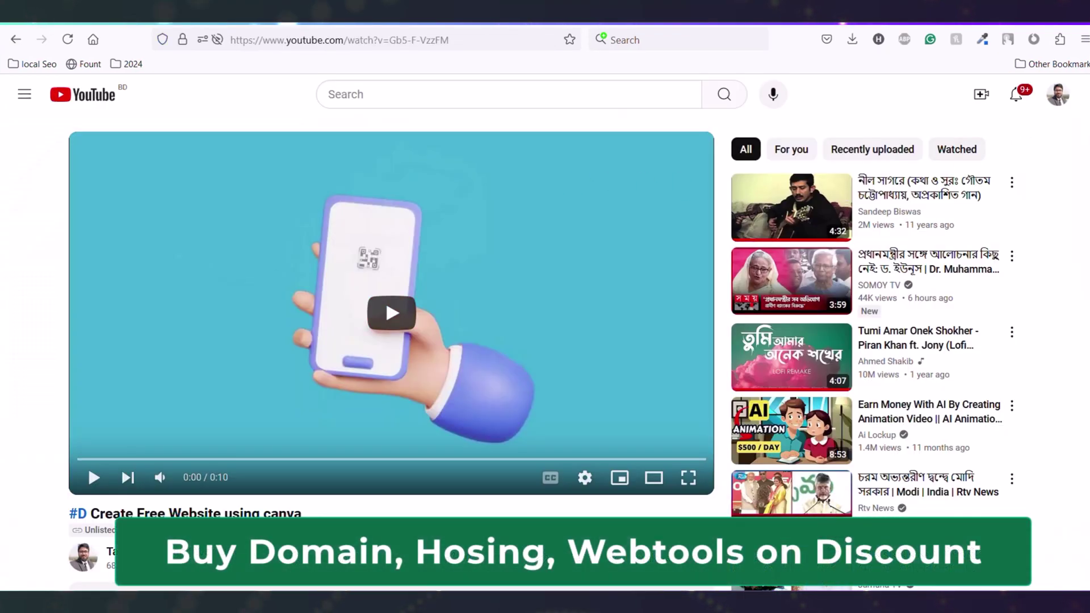
Follow the Canva.com link in the YouTube video's description
scroll(142, 486, down, 3)
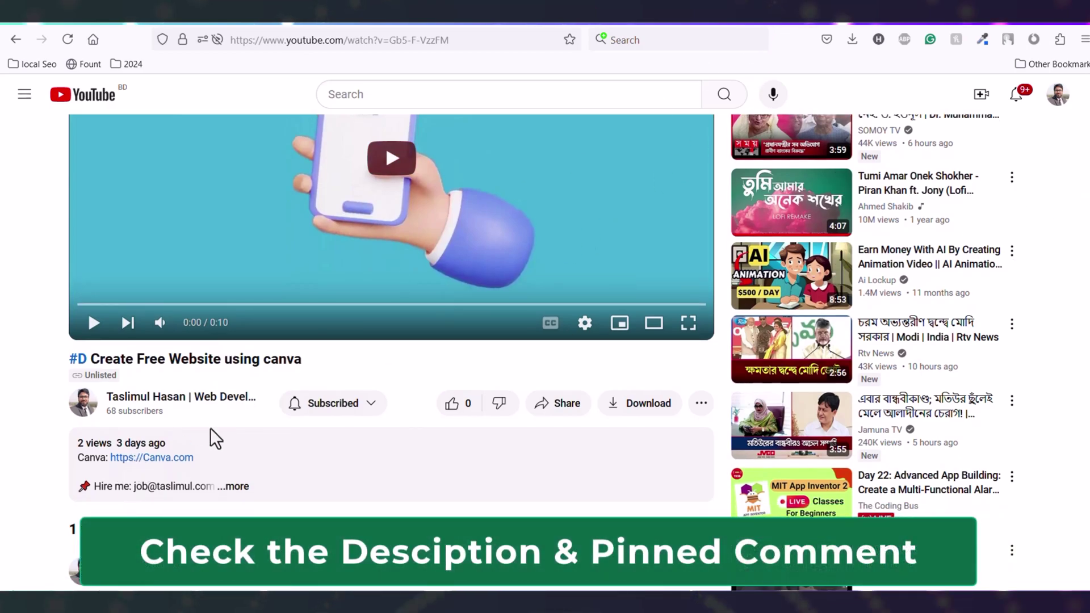
click(152, 459)
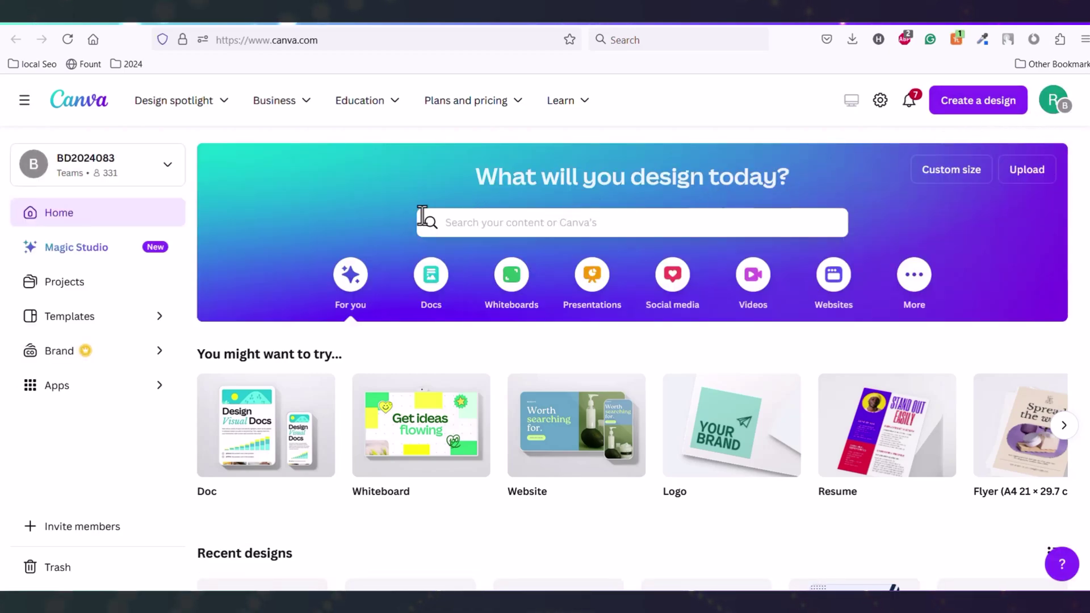
Rerun the recent 'website' search and browse the website template results
click(463, 230)
click(497, 304)
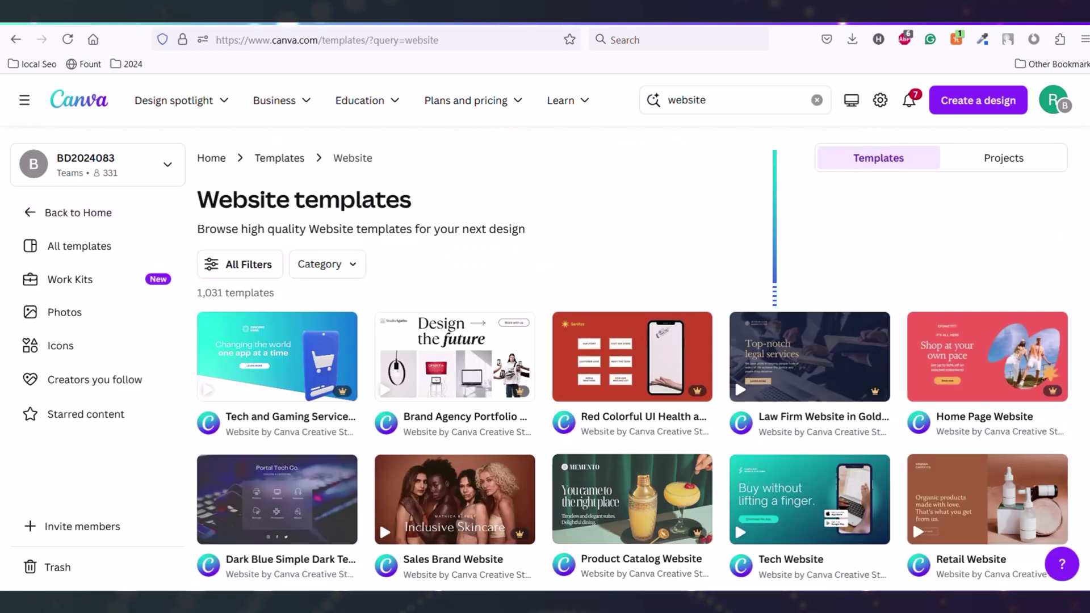
scroll(1023, 233, down, 3)
scroll(632, 359, down, 5)
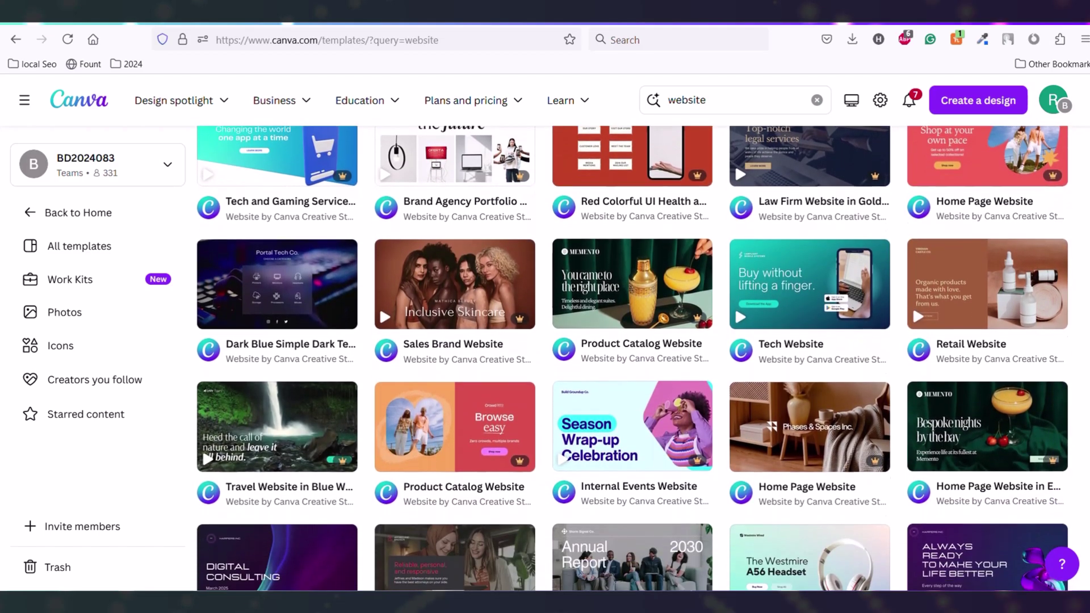
scroll(632, 359, down, 3)
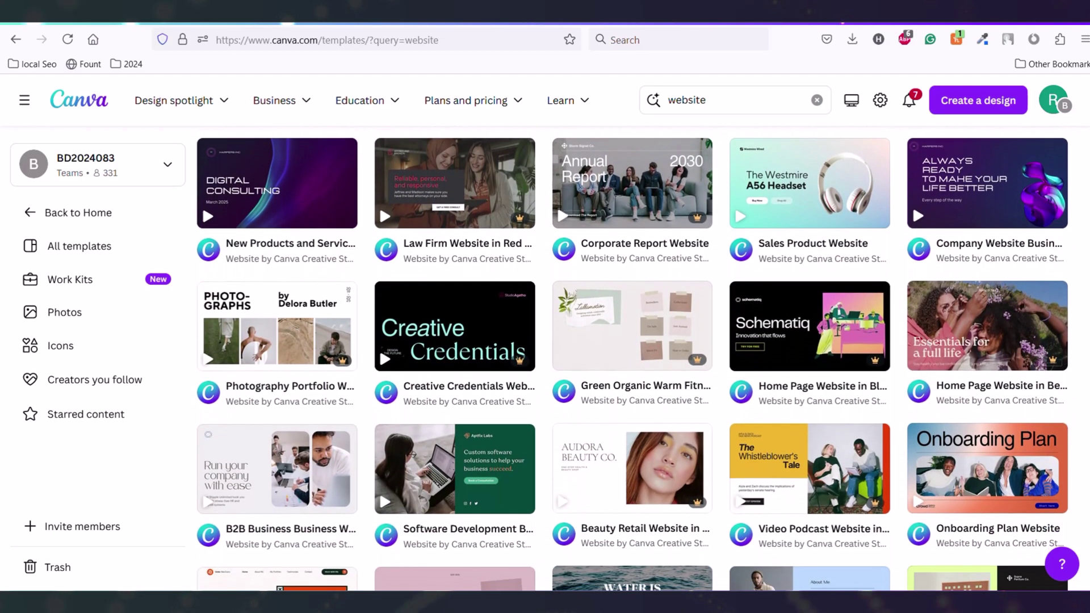
scroll(633, 360, up, 8)
scroll(632, 370, down, 1)
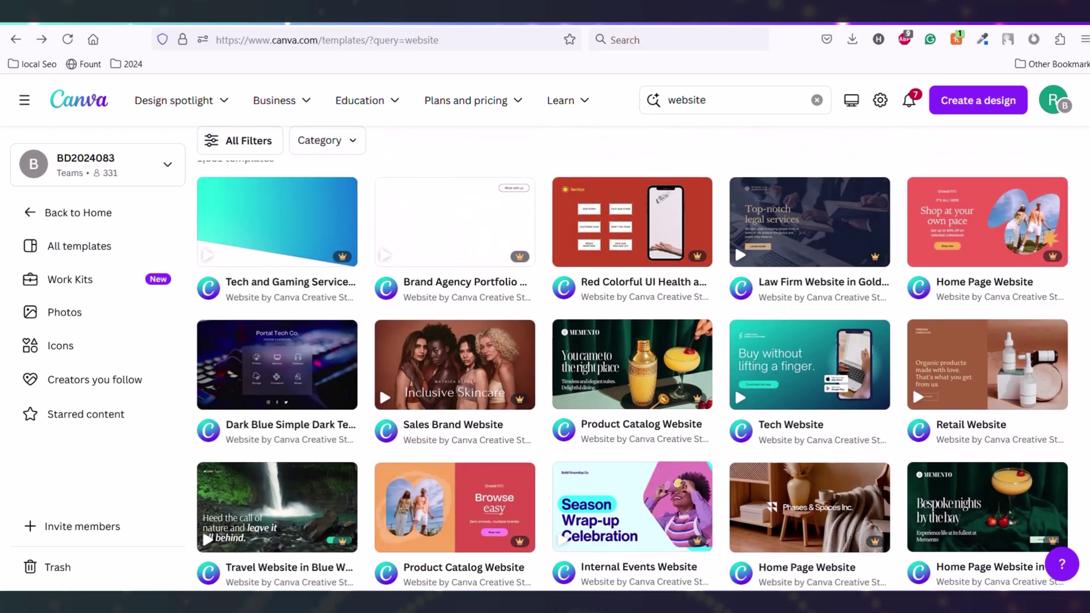
scroll(237, 275, down, 1)
scroll(236, 274, up, 2)
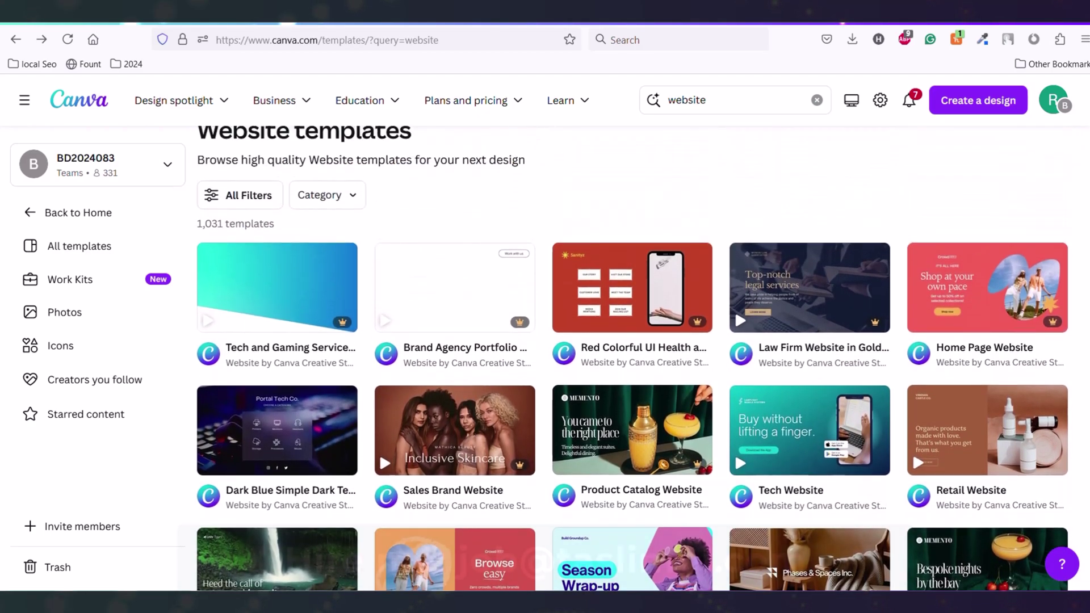
Customize the Tech and Gaming Service Website template and page through its five pages
click(227, 299)
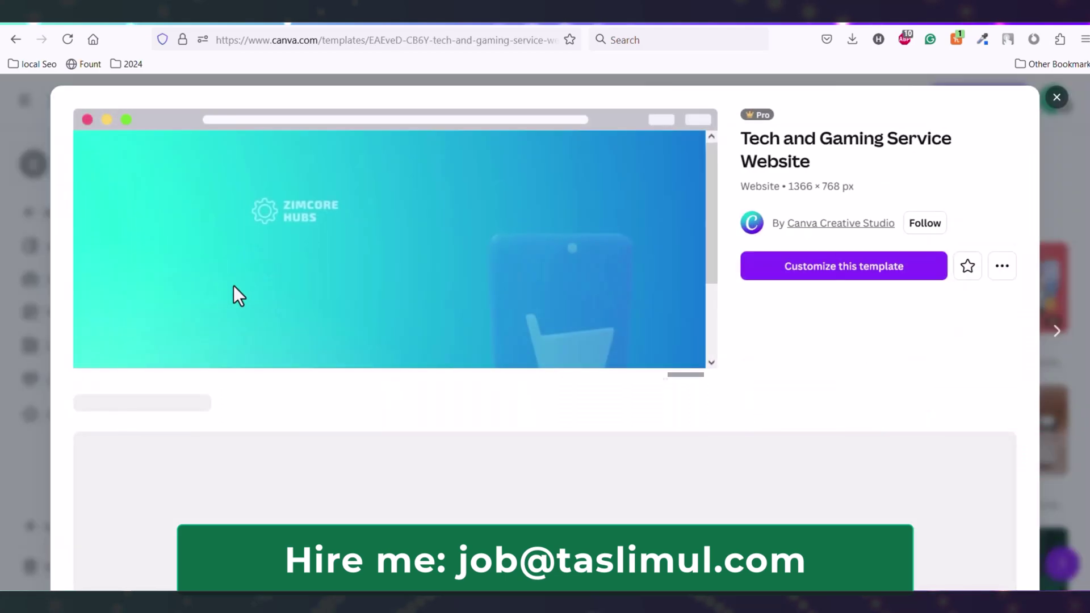
click(838, 267)
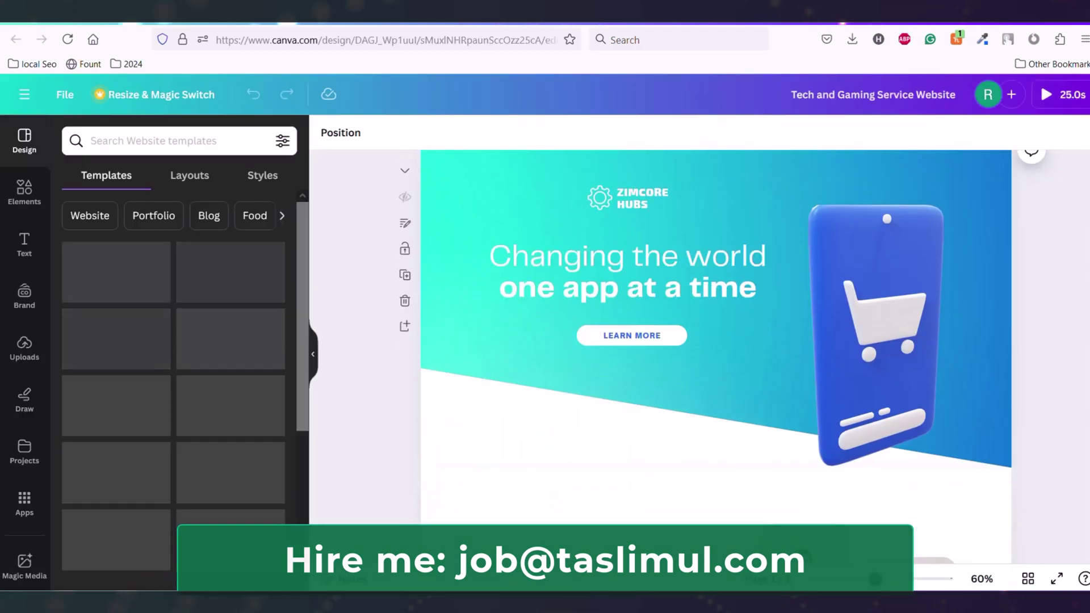
scroll(716, 357, down, 15)
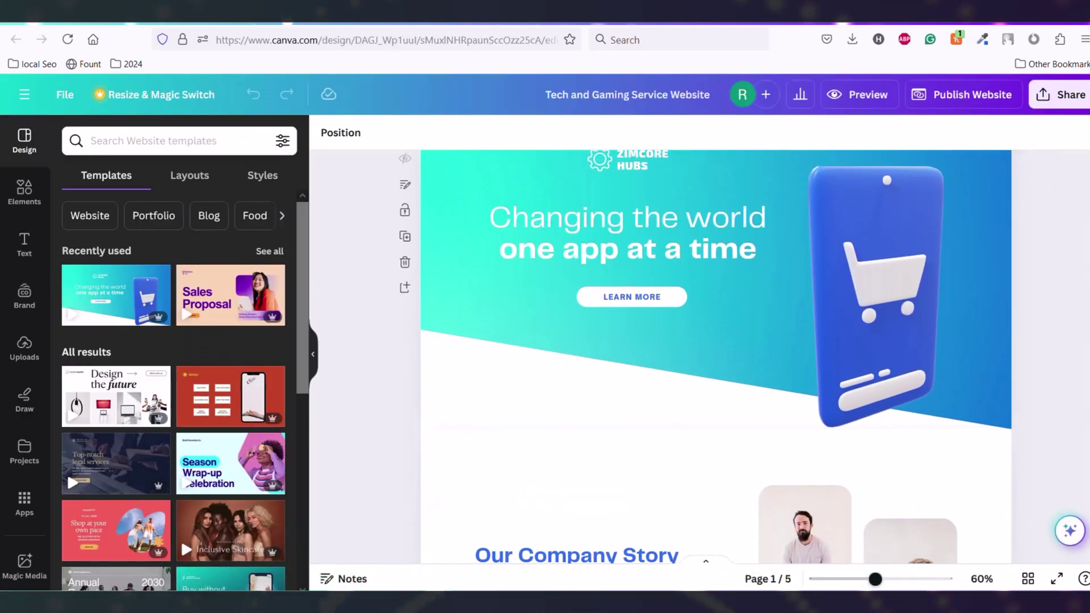
scroll(716, 357, down, 5)
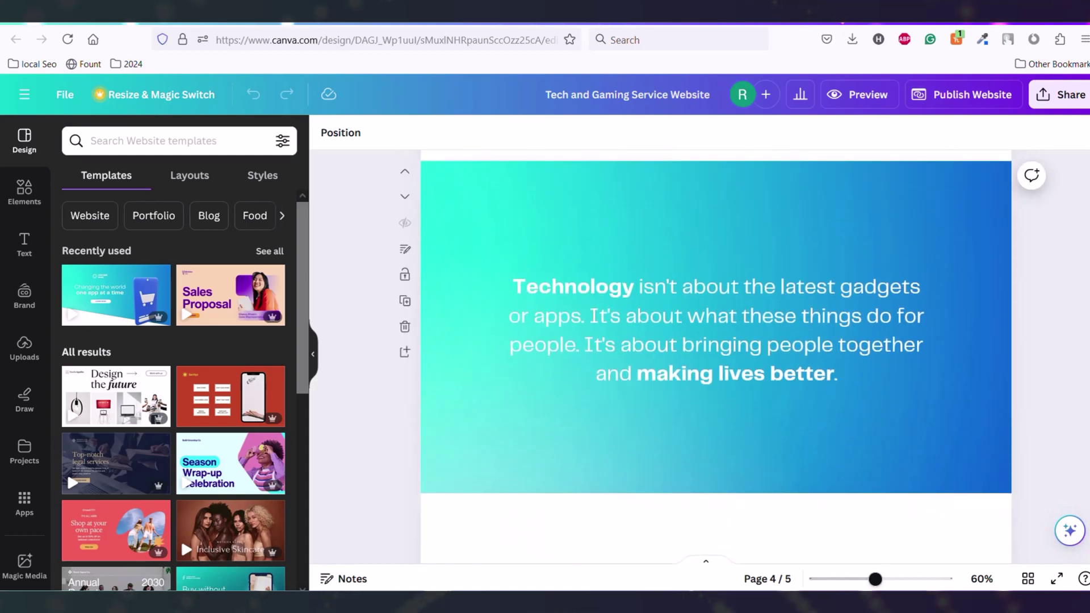
scroll(716, 357, down, 2)
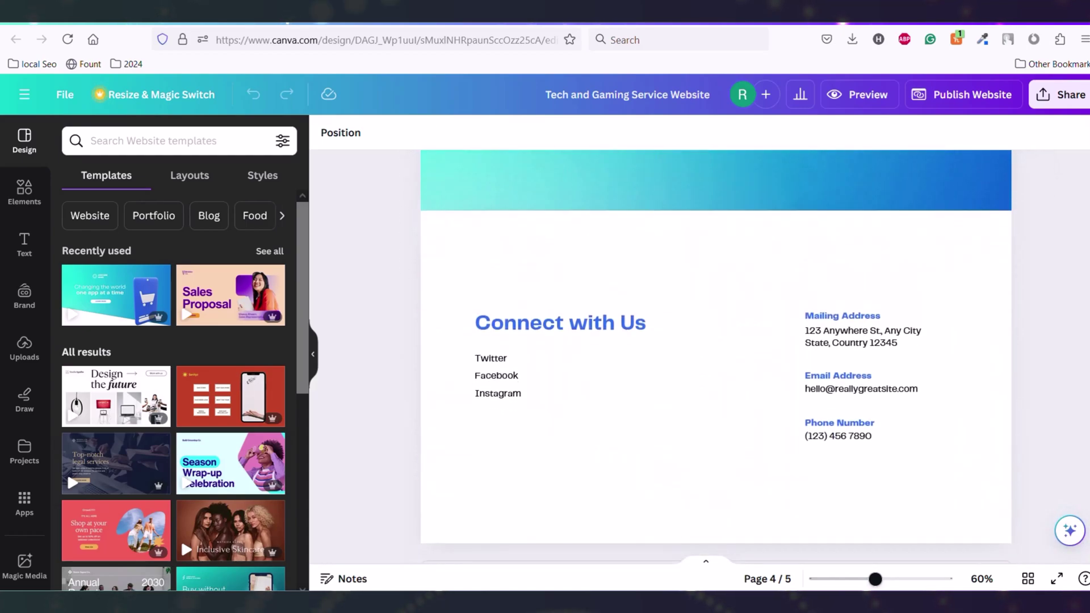
scroll(716, 357, up, 10)
scroll(716, 357, up, 8)
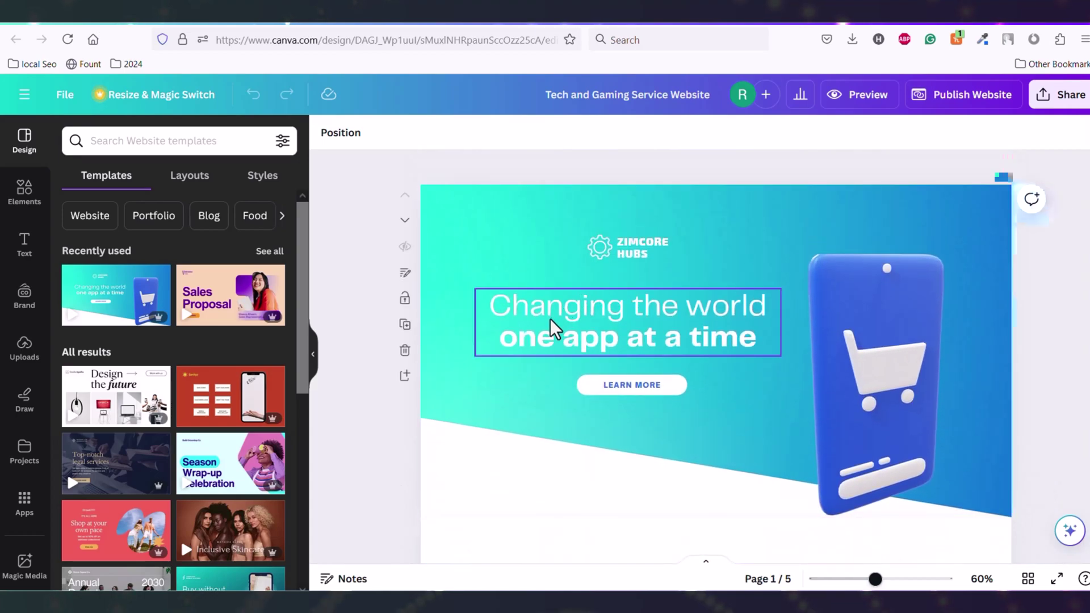
Replace the hero heading with the owner's name and select the ZIMCORE HUBS logo text
double_click(539, 321)
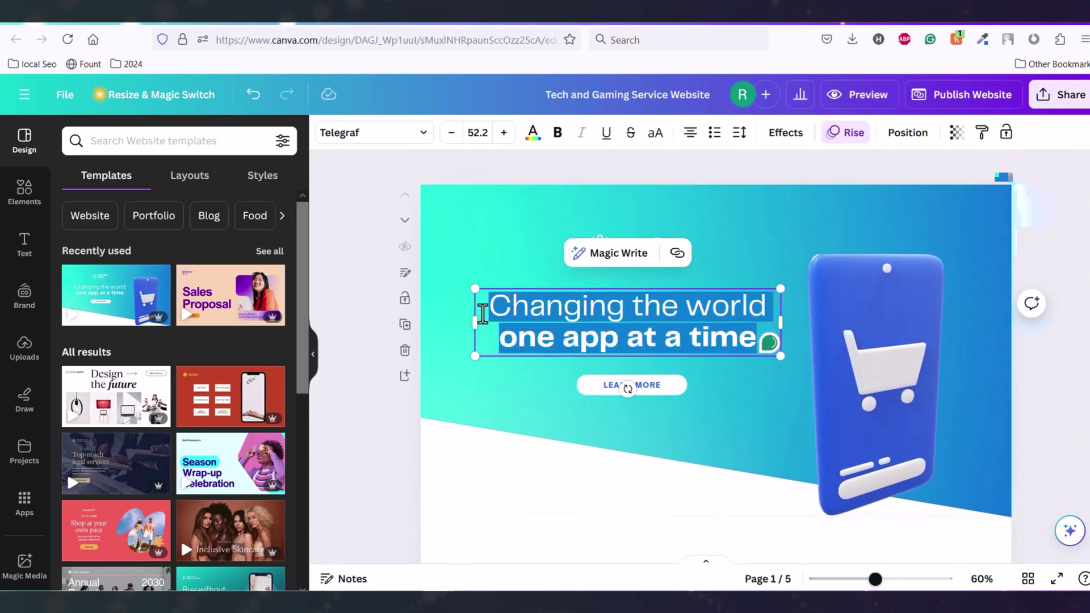
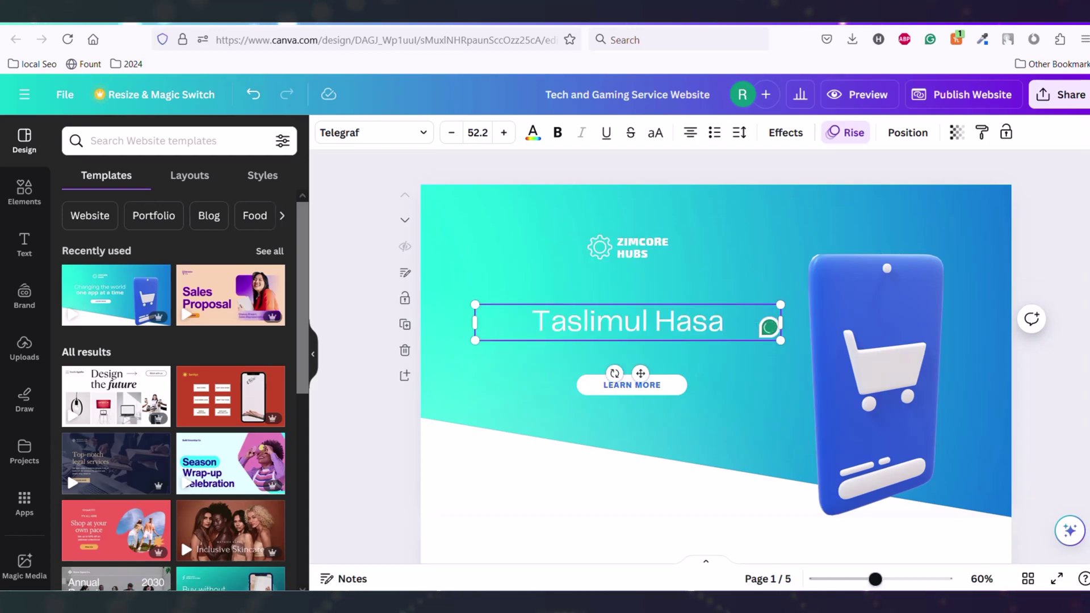
click(599, 254)
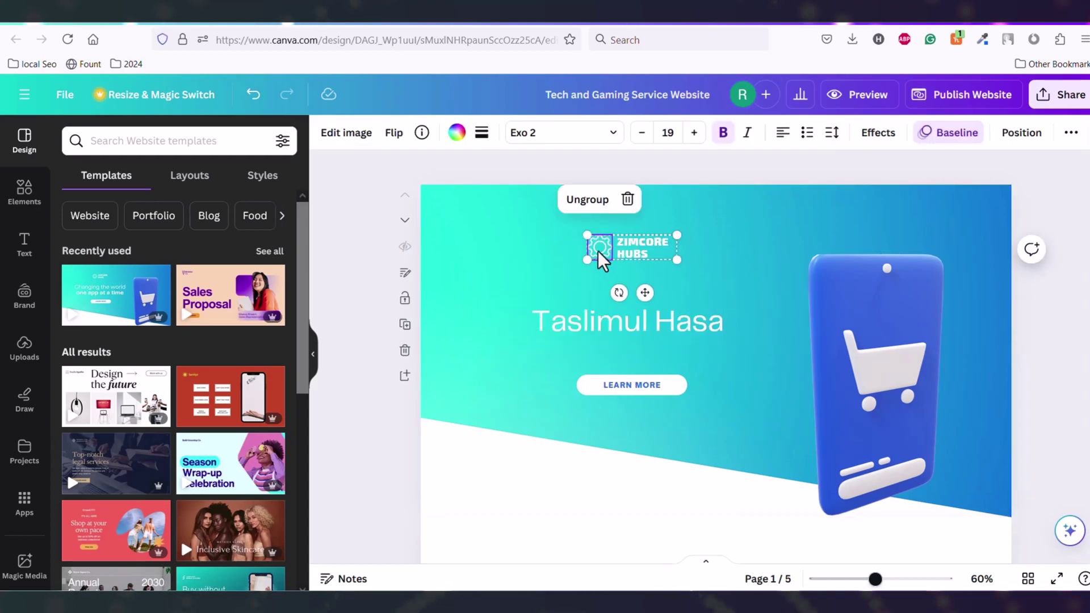
click(642, 253)
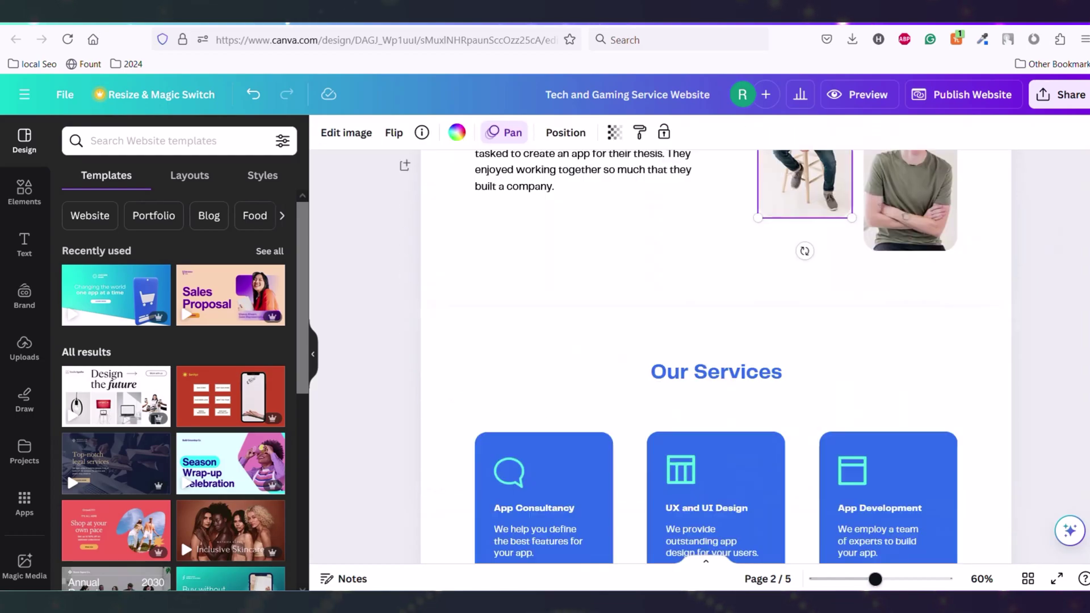
scroll(845, 277, up, 3)
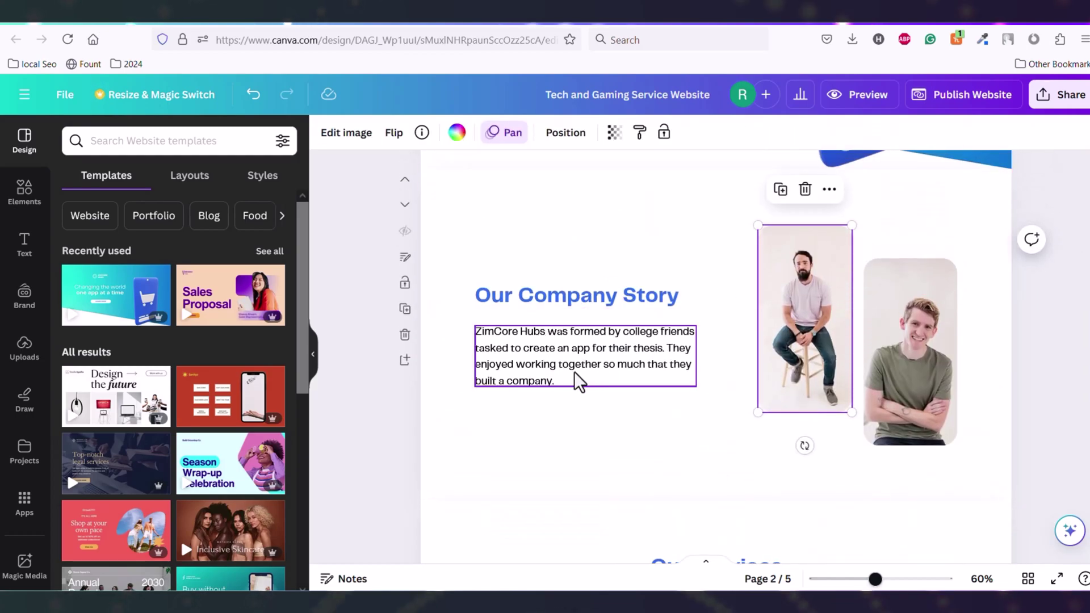
Select and edit the company story paragraph, then move down to the contact details
click(568, 390)
click(567, 390)
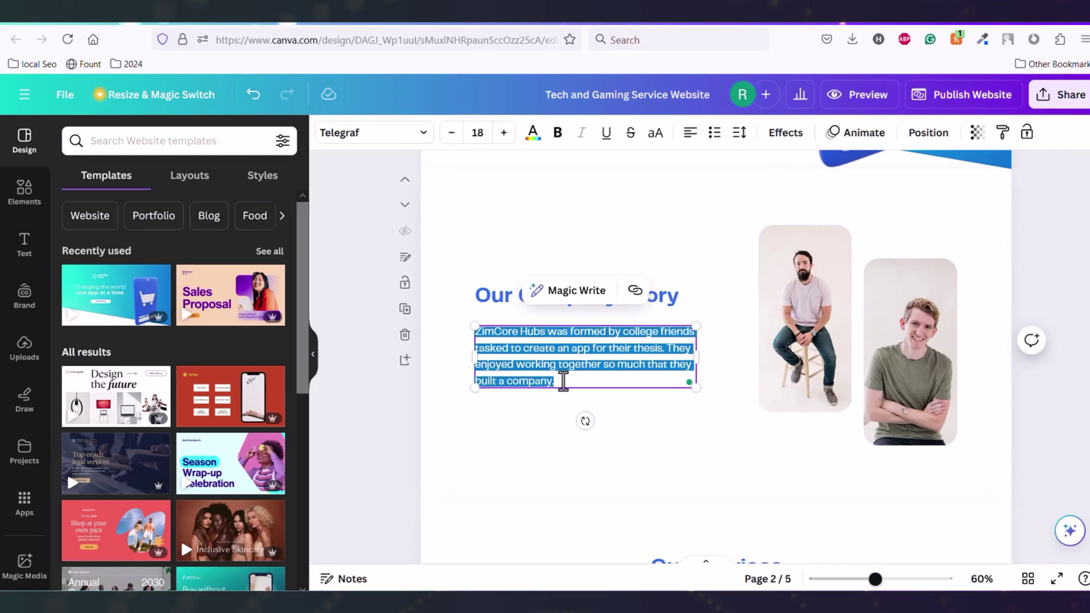
key(Escape)
scroll(511, 335, down, 5)
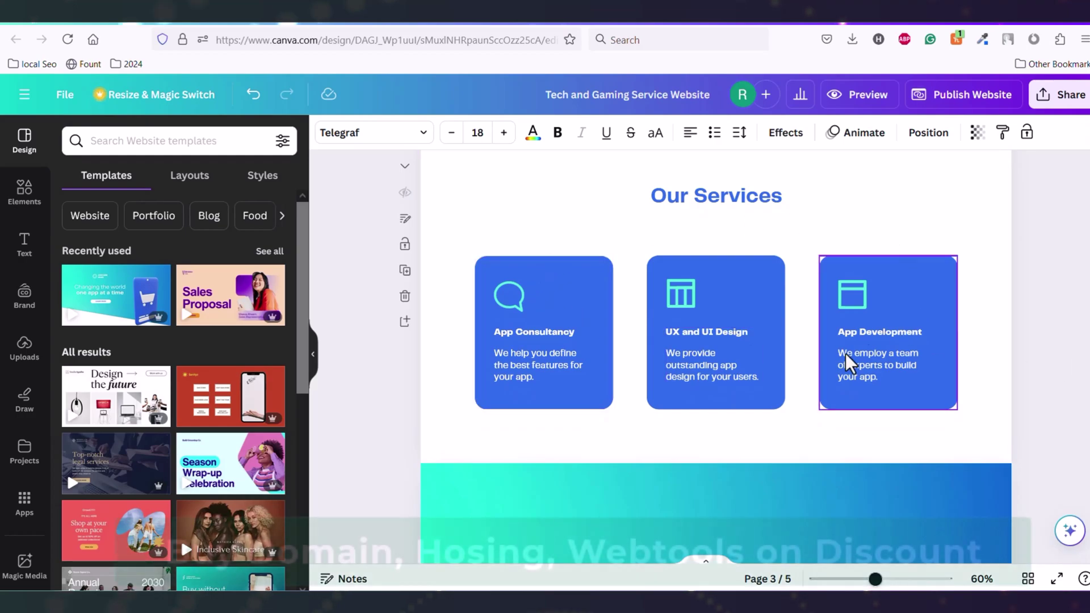
scroll(620, 360, down, 3)
scroll(1053, 503, down, 8)
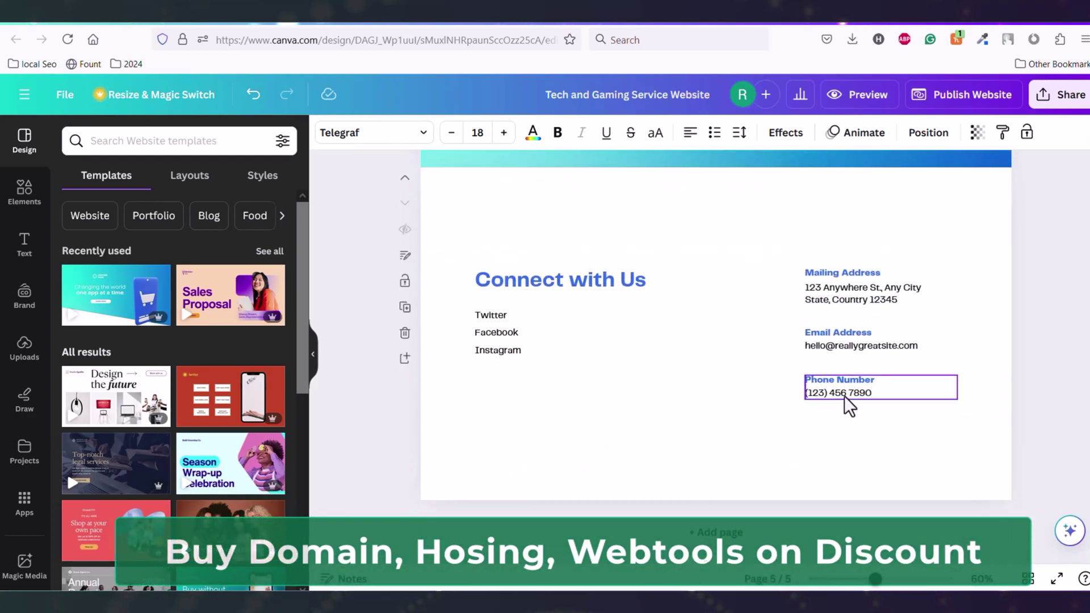
Replace the placeholder phone number in Connect with Us with the owner's number
click(849, 409)
triple_click(908, 397)
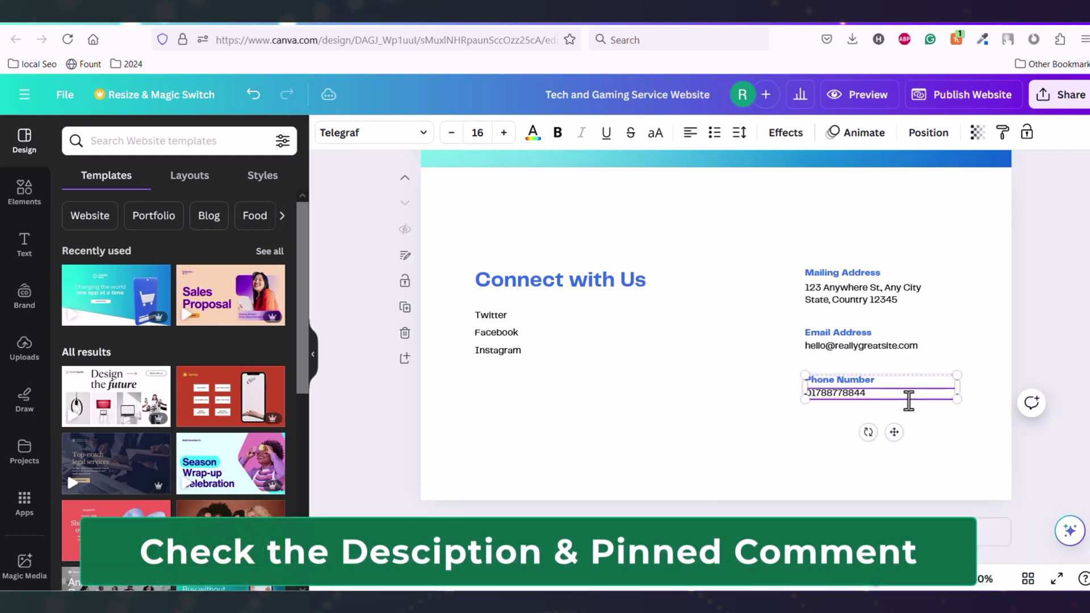
click(937, 347)
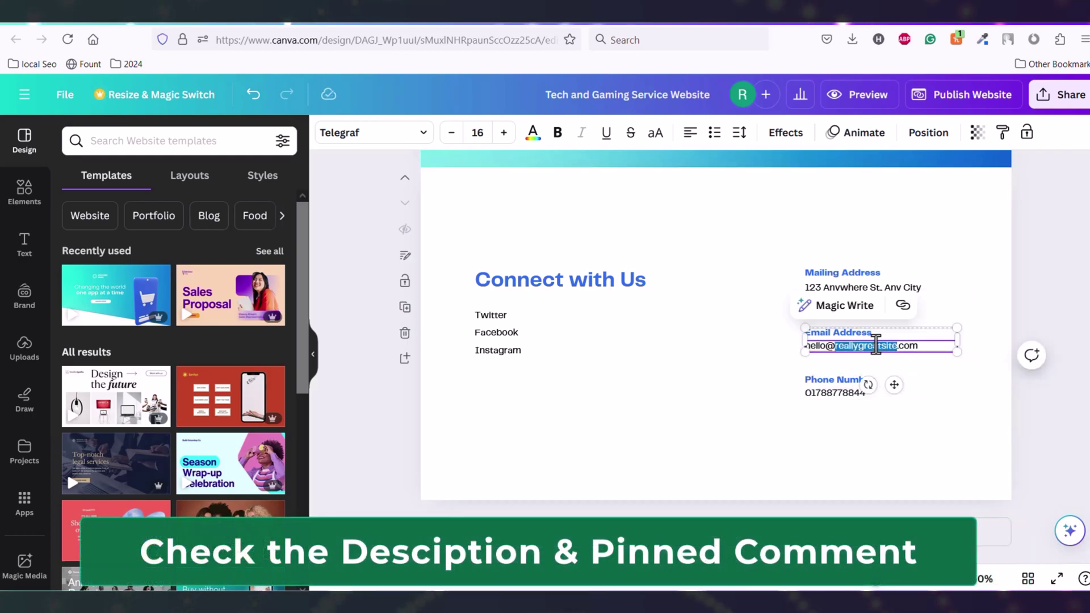
click(1075, 298)
scroll(1075, 298, up, 4)
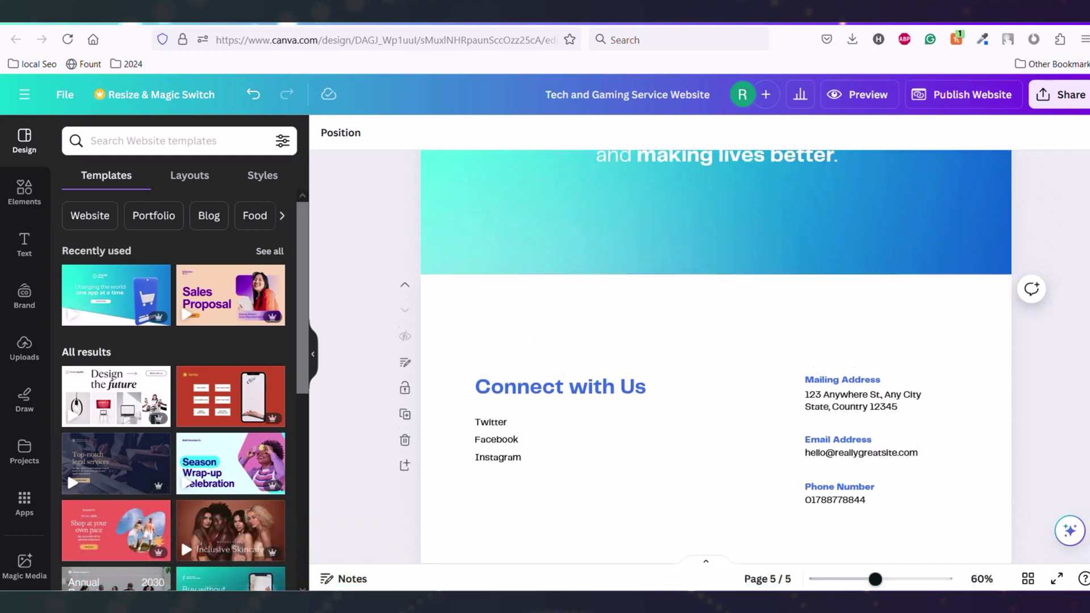
scroll(716, 341, down, 4)
scroll(716, 340, up, 6)
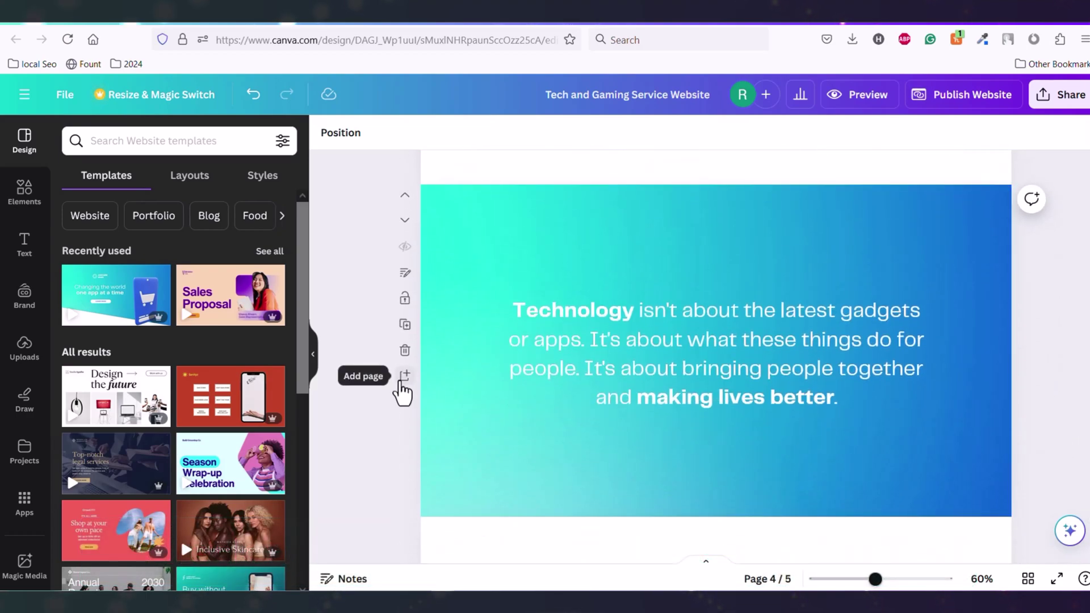
Add a blank page after the quote section with a 'CUSTOM SECTION' title heading
click(405, 376)
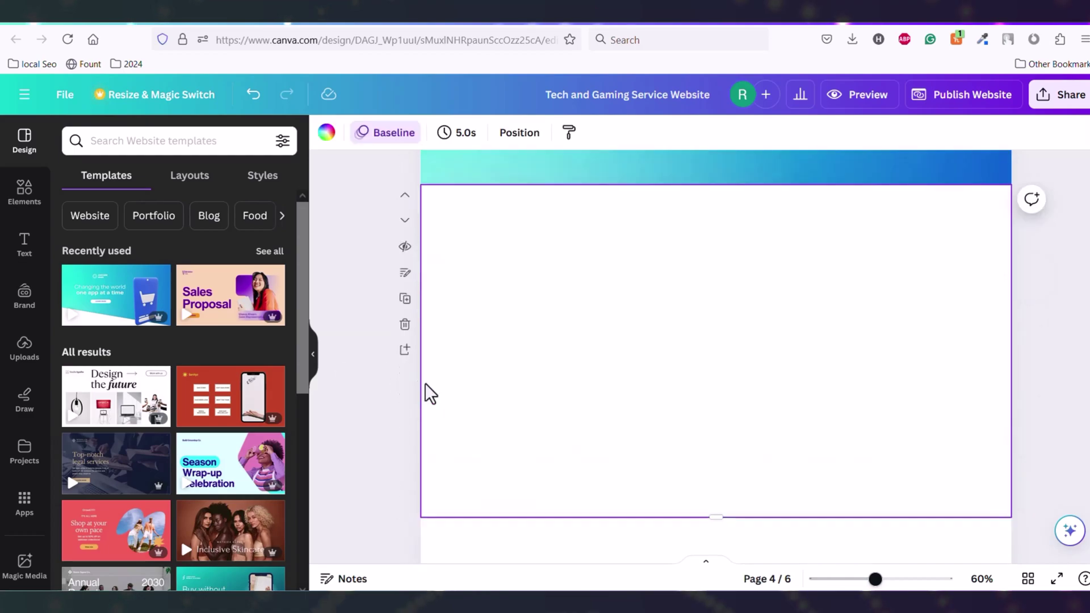
scroll(616, 323, down, 4)
scroll(619, 325, up, 4)
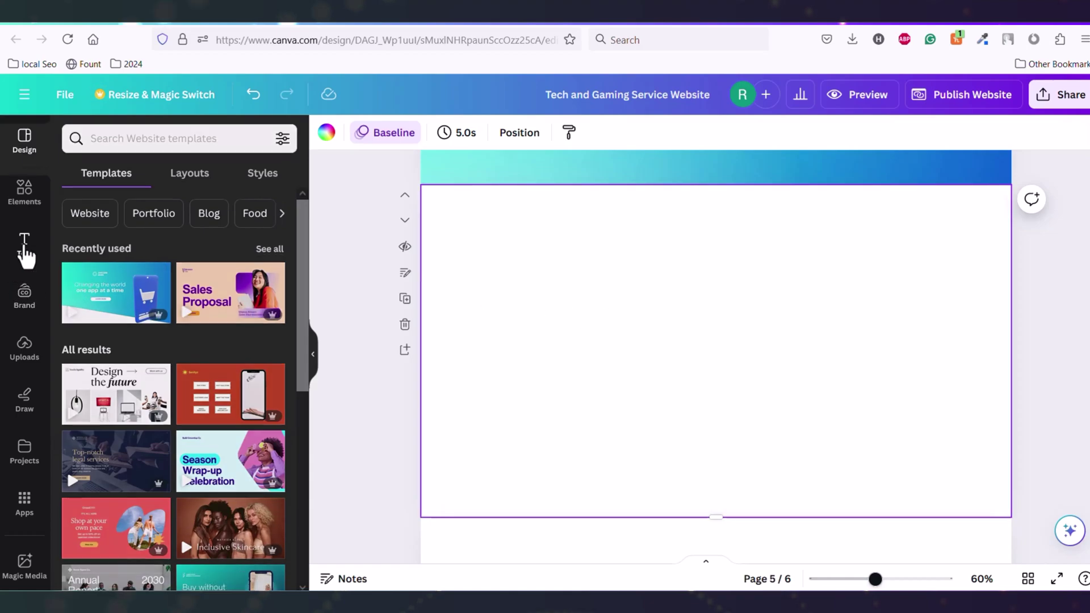
click(23, 247)
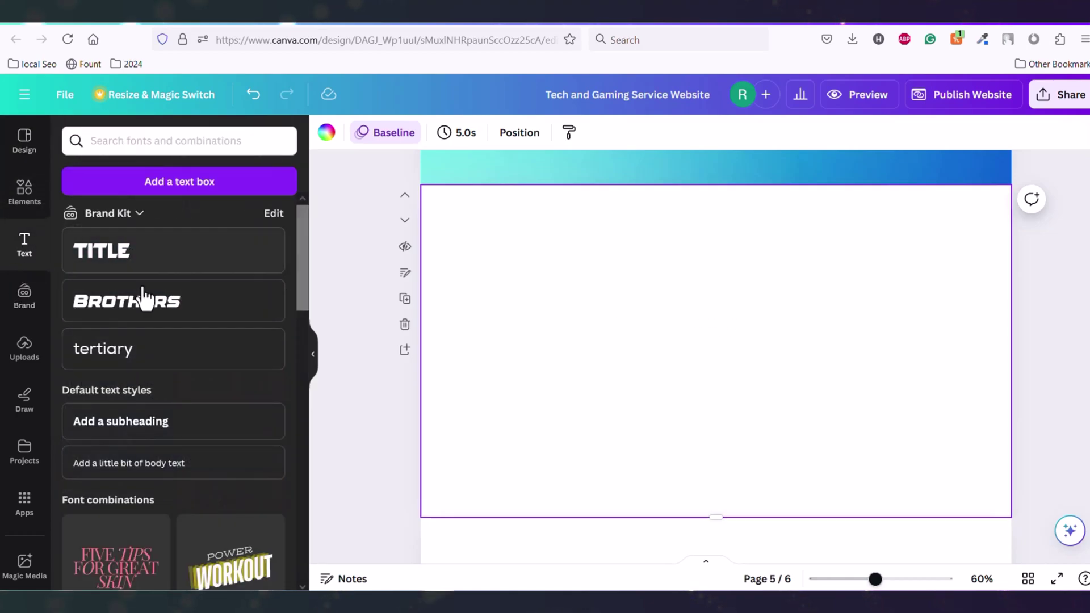
drag(126, 256, 575, 310)
text(CUSTOM SECTION)
key(Escape)
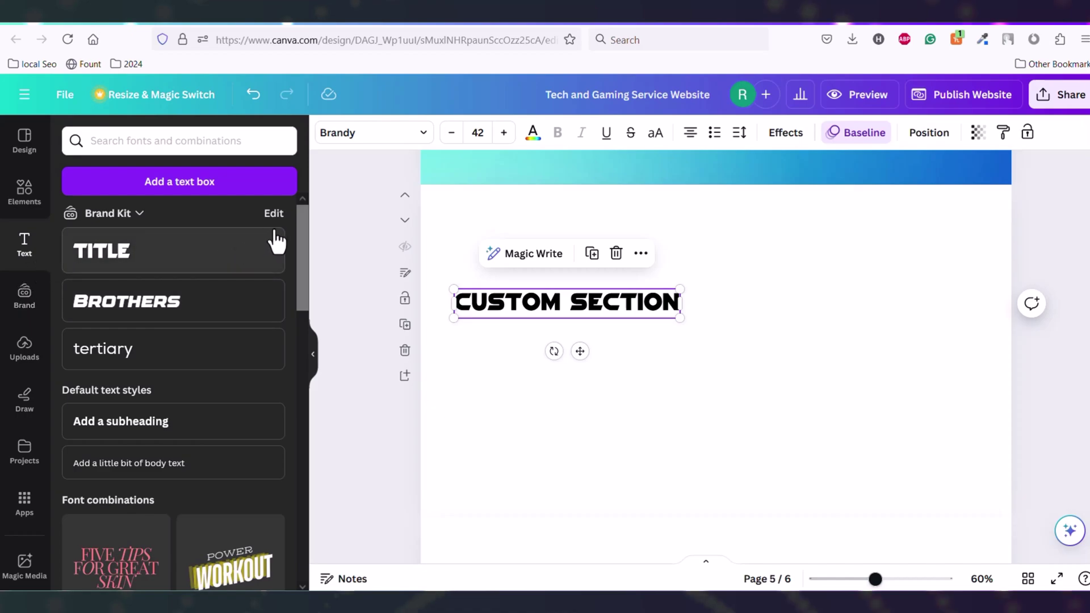
drag(300, 229, 305, 250)
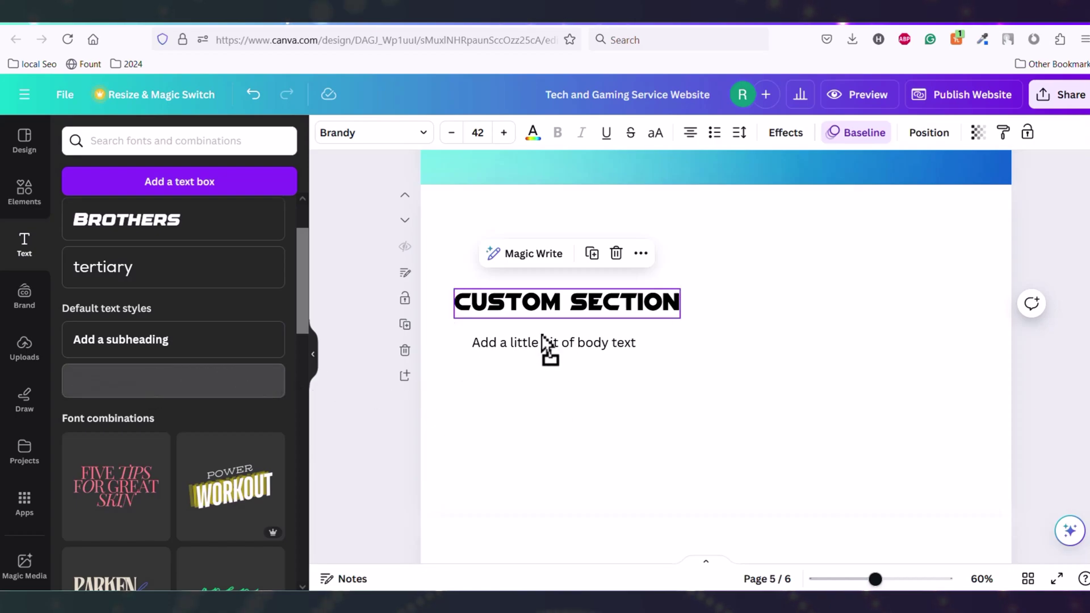
Add repeated 'hello' body text under the heading and widen both boxes to match
drag(543, 336, 586, 351)
key(ctrl+v)
key(ctrl+v)
key(ctrl+v)
key(ctrl+v)
key(ctrl+v)
key(ctrl+v)
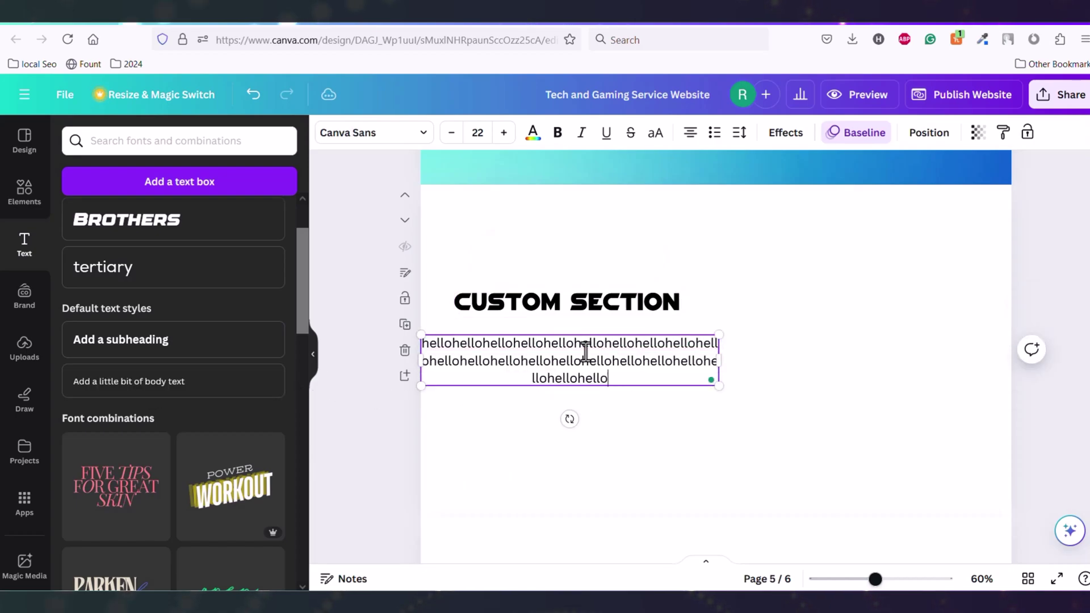
key(ctrl+v)
key(ctrl+v)
key(ctrl+v)
key(ctrl+v)
key(ctrl+v)
key(ctrl+v)
key(ctrl+v)
key(ctrl+v)
key(ctrl+v)
key(ctrl+v)
key(ctrl+v)
key(ctrl+v)
key(ctrl+v)
key(ctrl+v)
key(ctrl+v)
key(ctrl+v)
key(ctrl+v)
key(ctrl+v)
drag(546, 372, 574, 371)
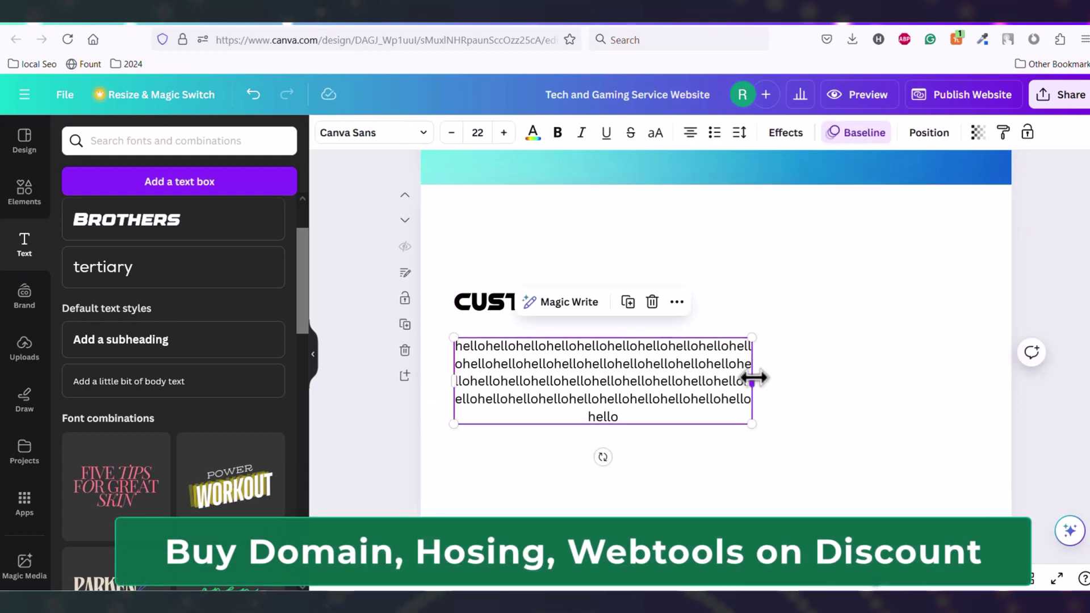
drag(753, 377, 716, 388)
click(486, 309)
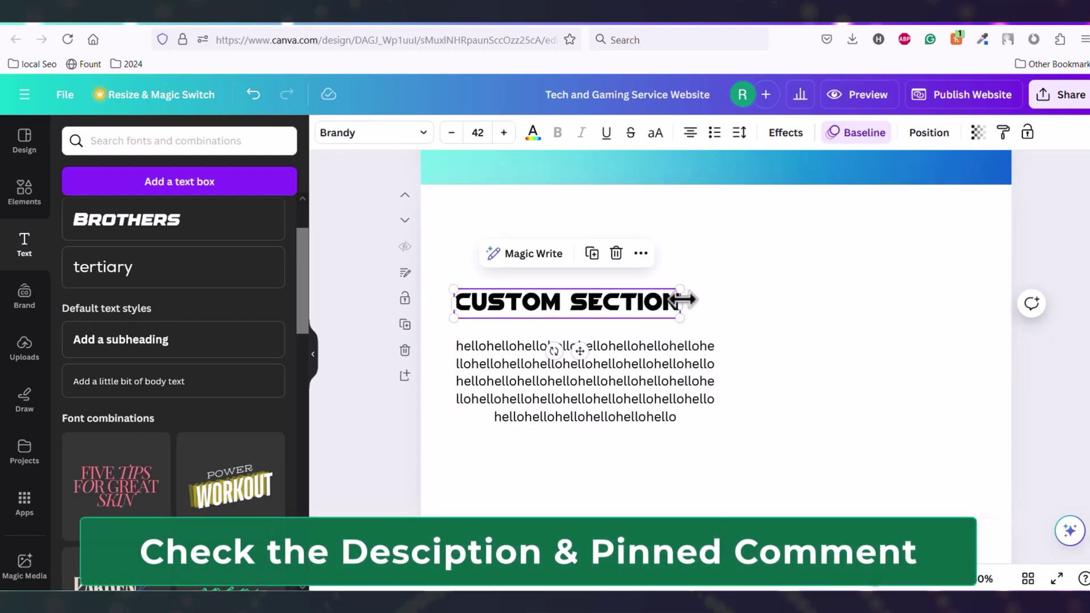
drag(683, 300, 719, 301)
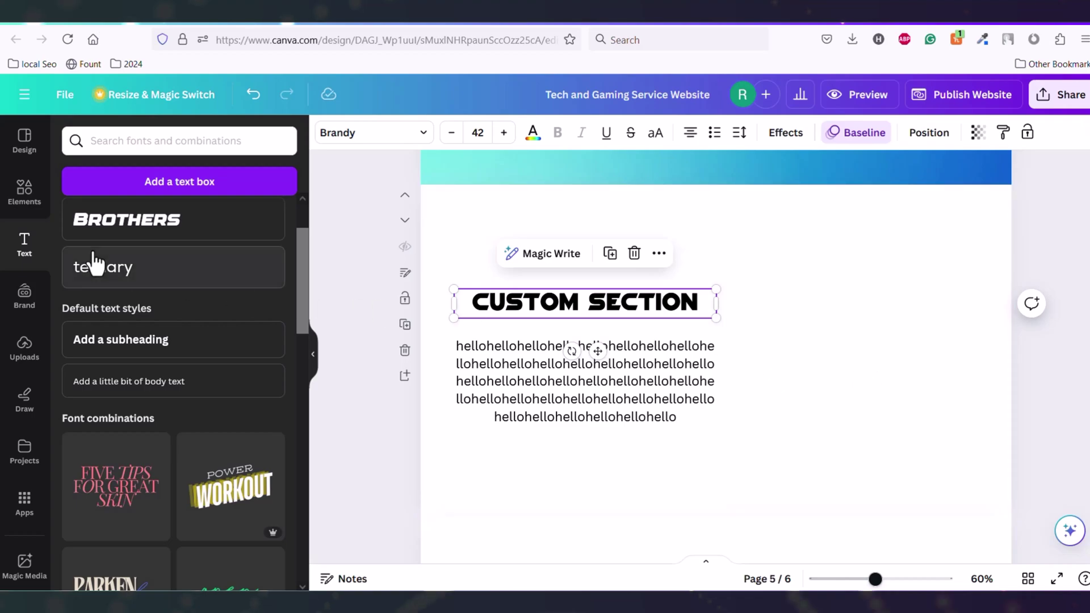
Search elements for 'images' and place a resized mint-leaf photo beside the CUSTOM SECTION text
click(23, 207)
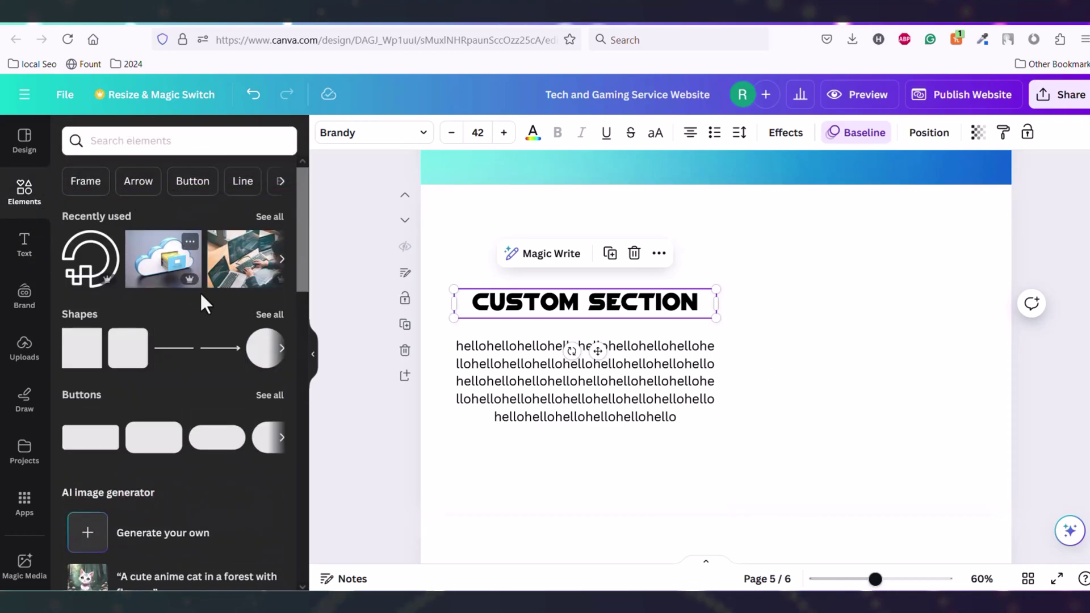
click(161, 141)
text(images)
key(Return)
drag(102, 451, 823, 329)
drag(890, 328, 871, 323)
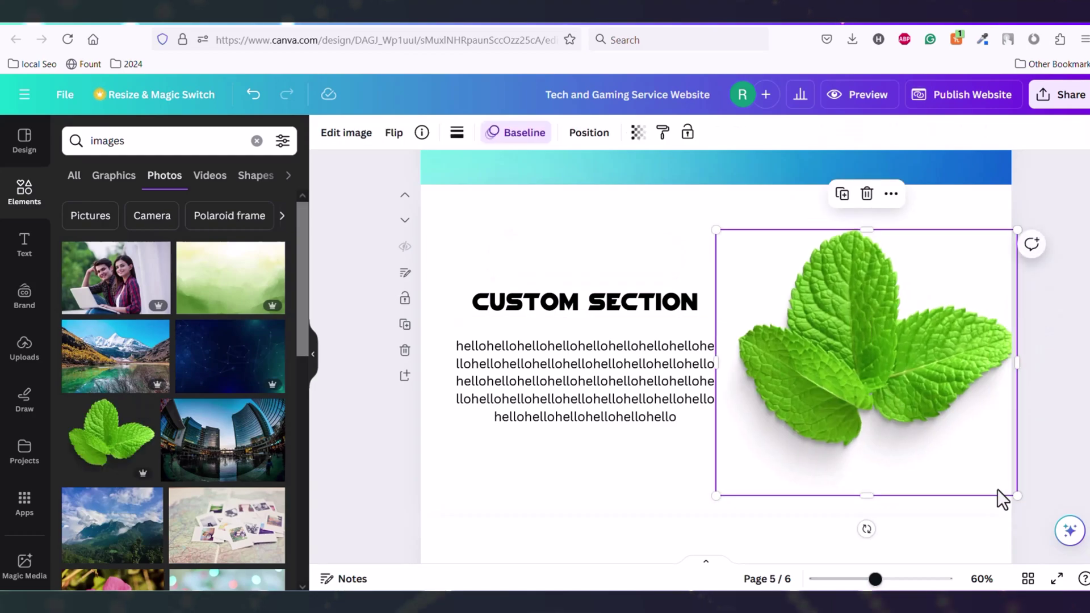
drag(1016, 495, 993, 473)
drag(880, 370, 875, 369)
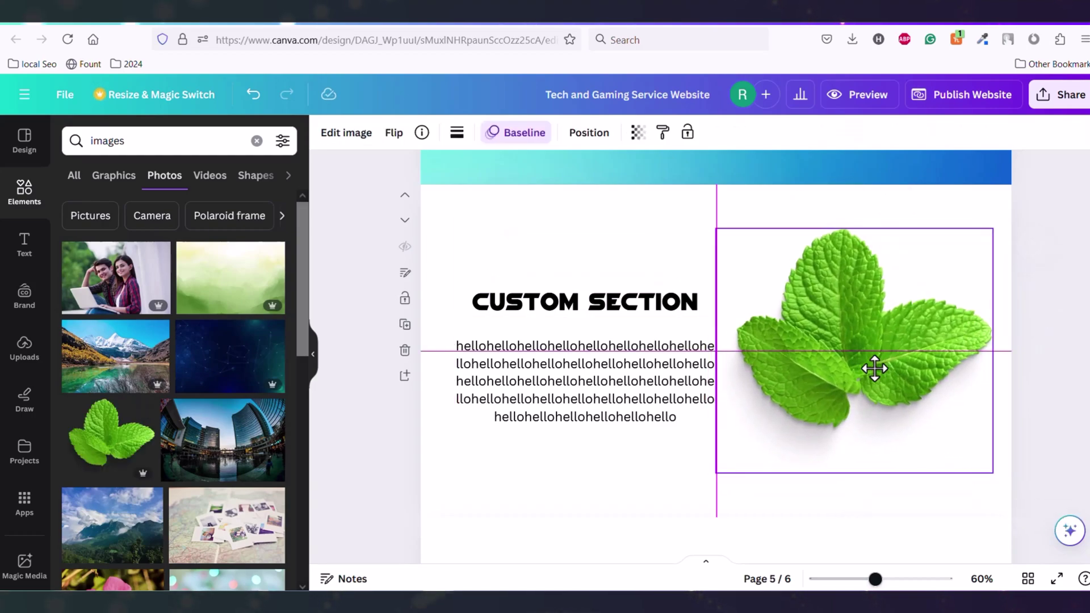
click(1006, 343)
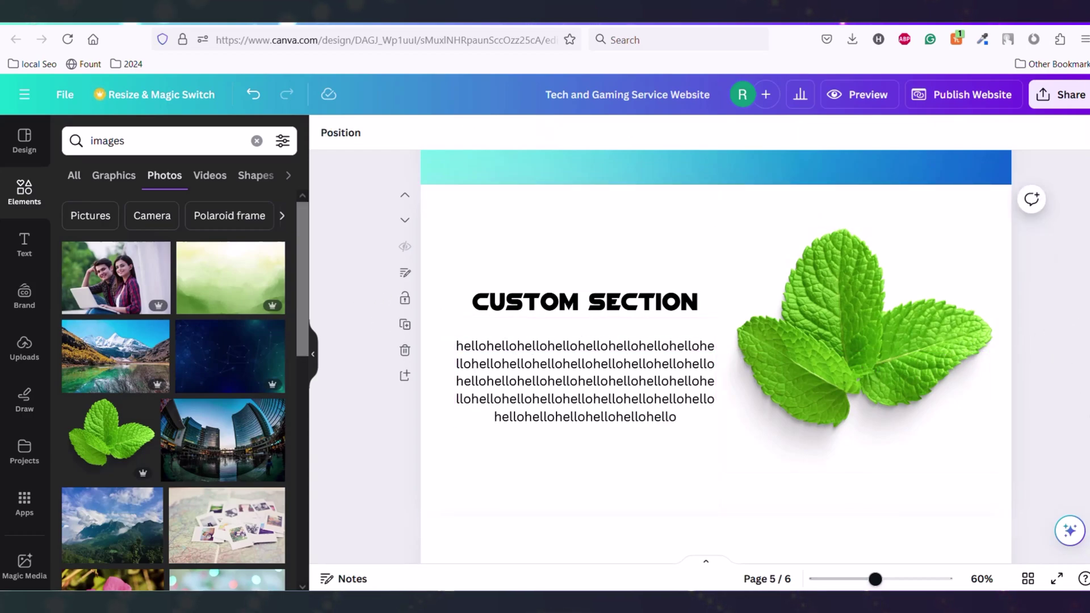
Publish the website live, replacing the default tech-and-gaming-service-website slug with a custom one
scroll(716, 356, down, 3)
scroll(716, 357, up, 10)
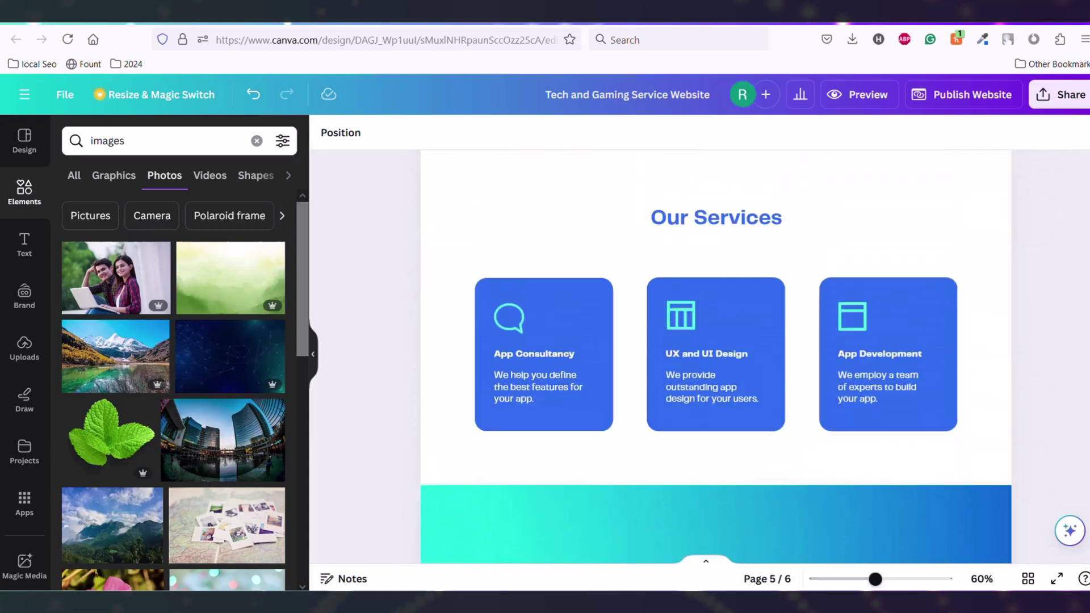
scroll(716, 356, up, 8)
scroll(716, 357, down, 5)
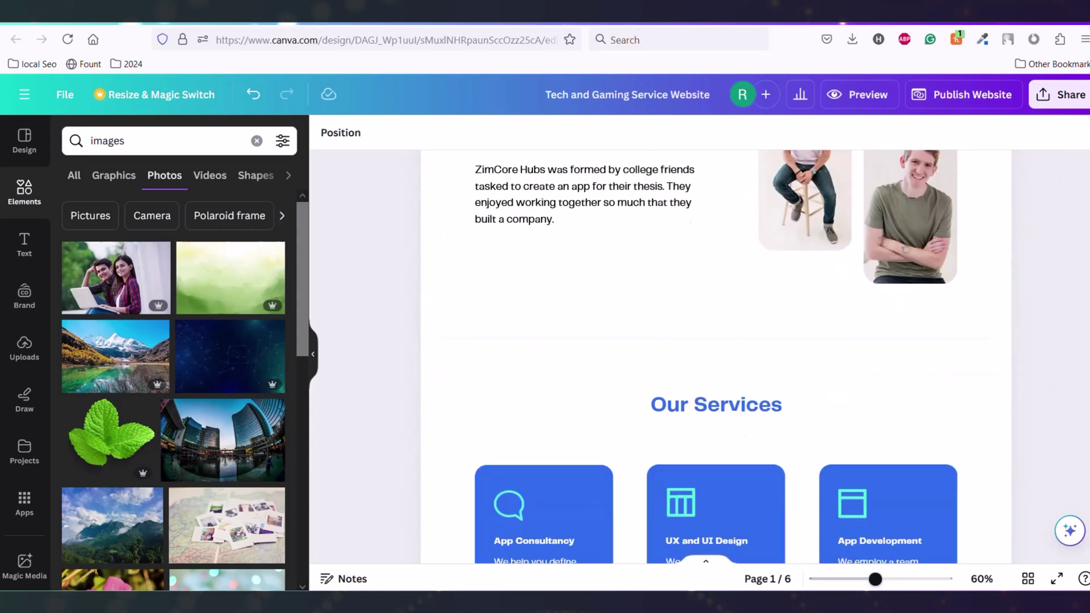
scroll(716, 357, down, 12)
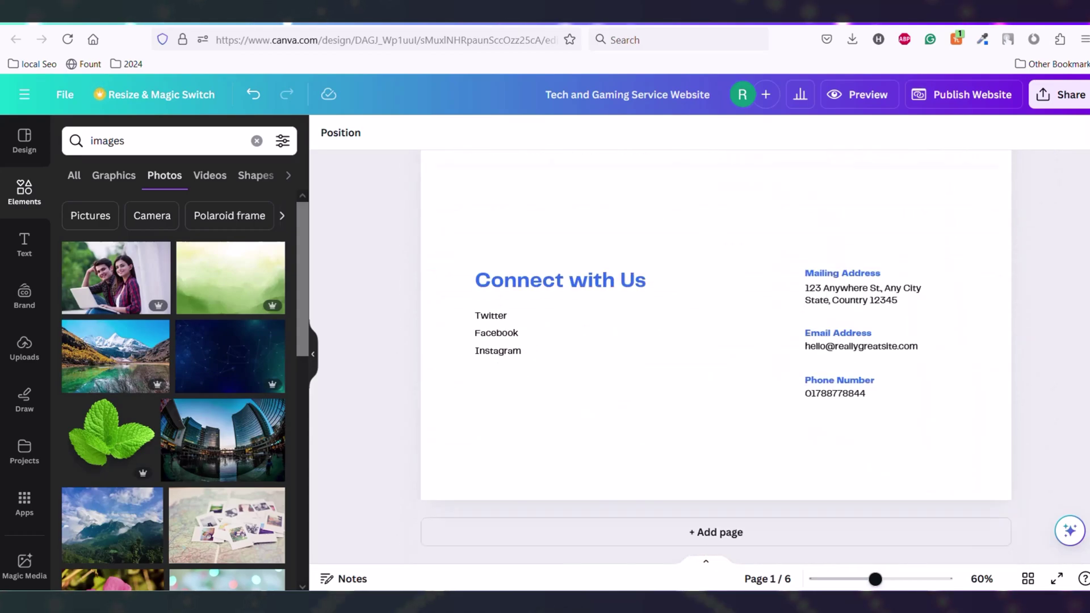
click(975, 98)
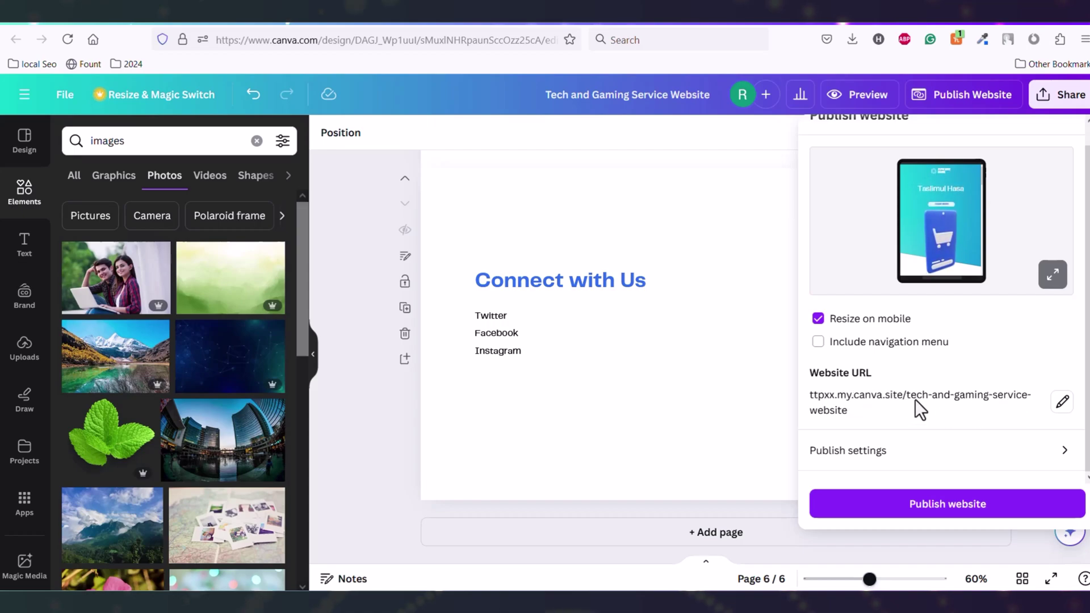
click(1063, 404)
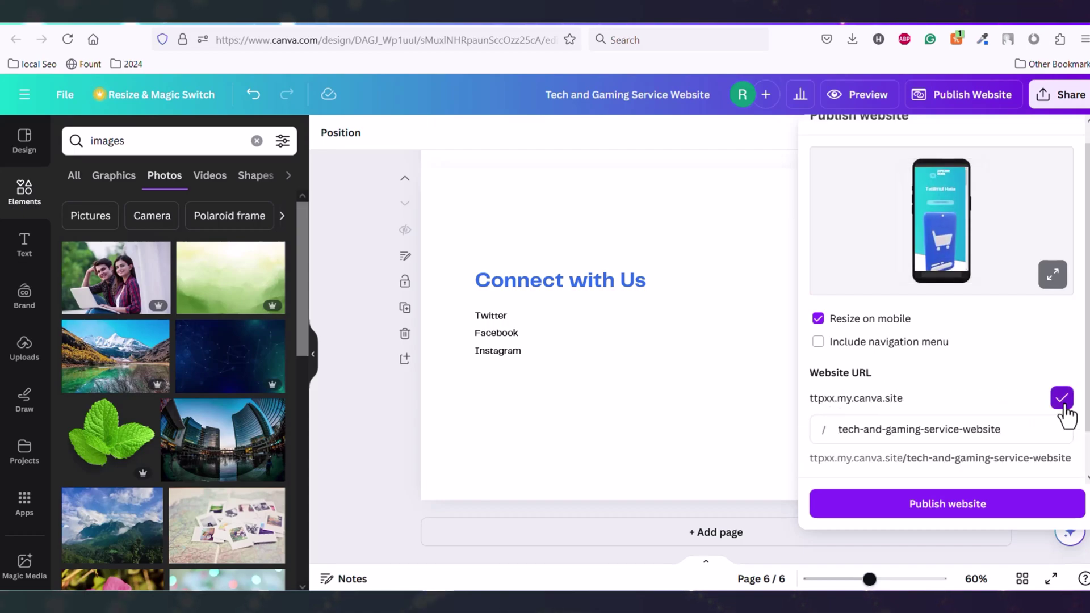
drag(1027, 435, 829, 430)
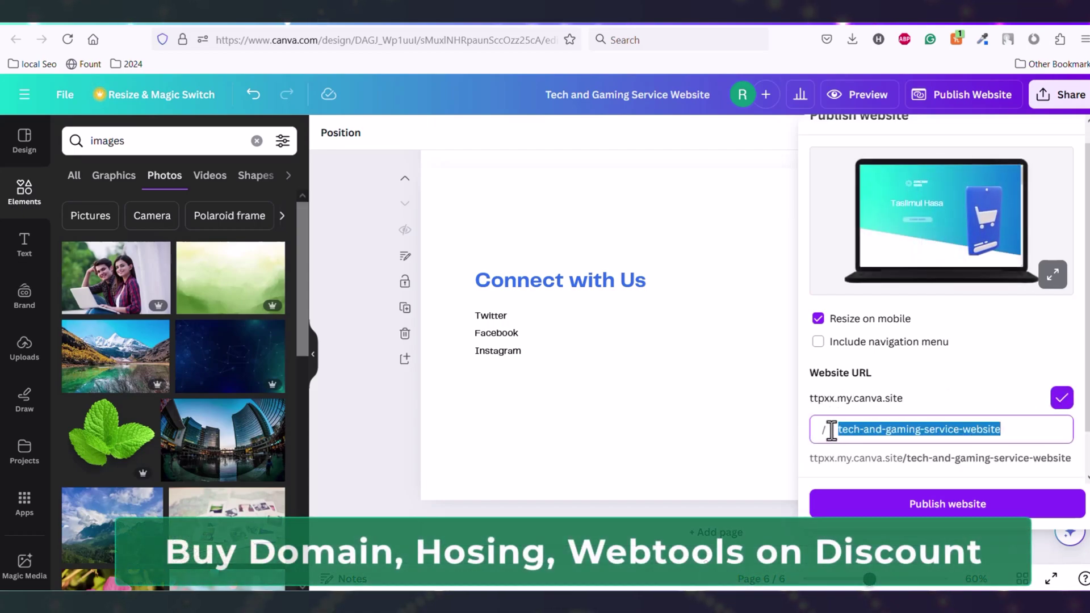
text(taslimul1)
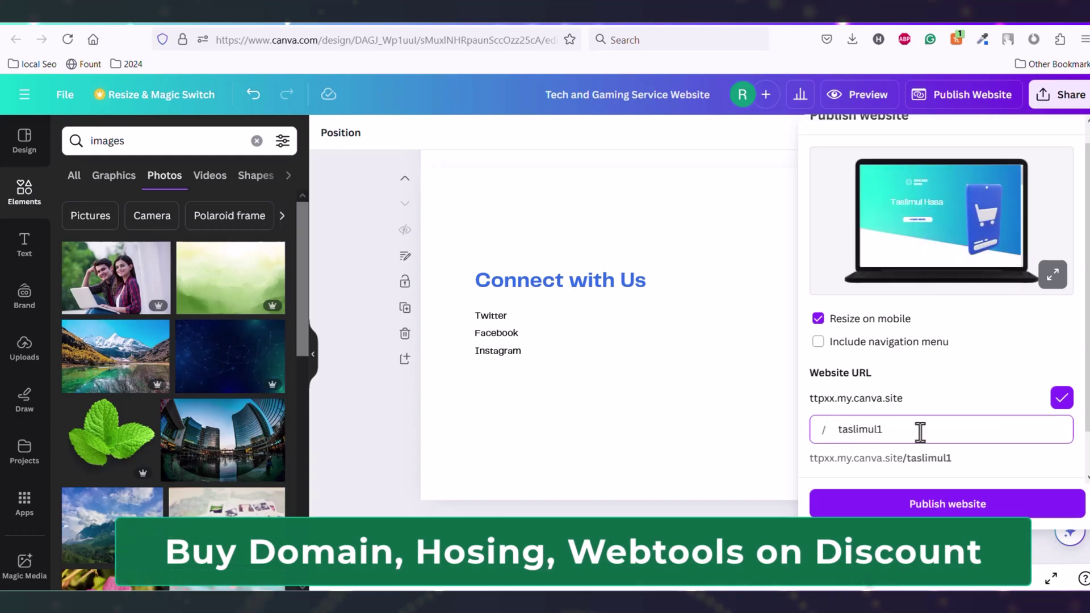
scroll(924, 409, down, 1)
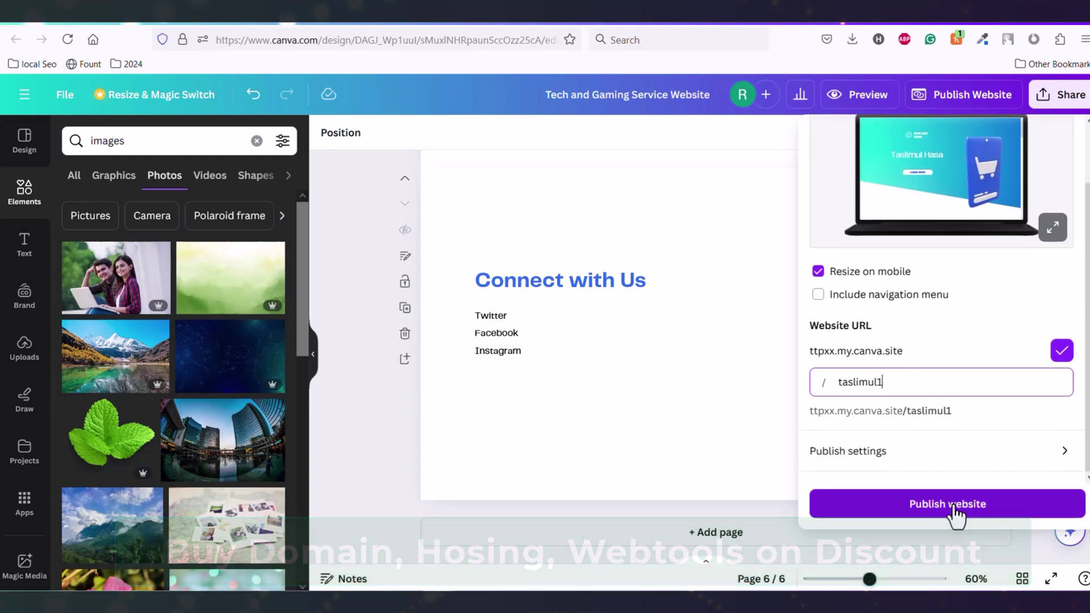
click(954, 509)
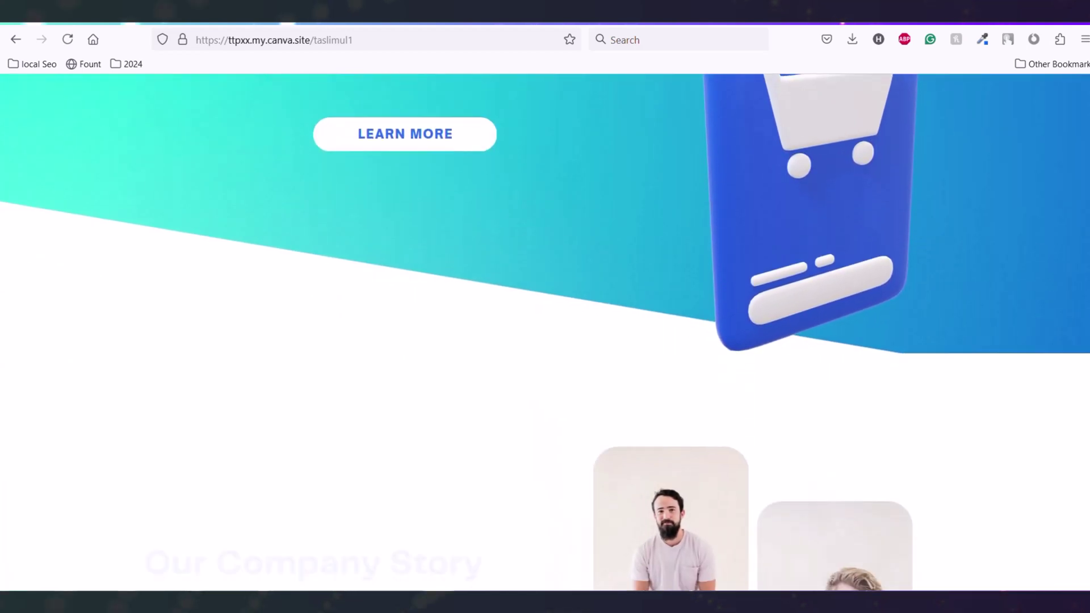
scroll(1087, 268, down, 6)
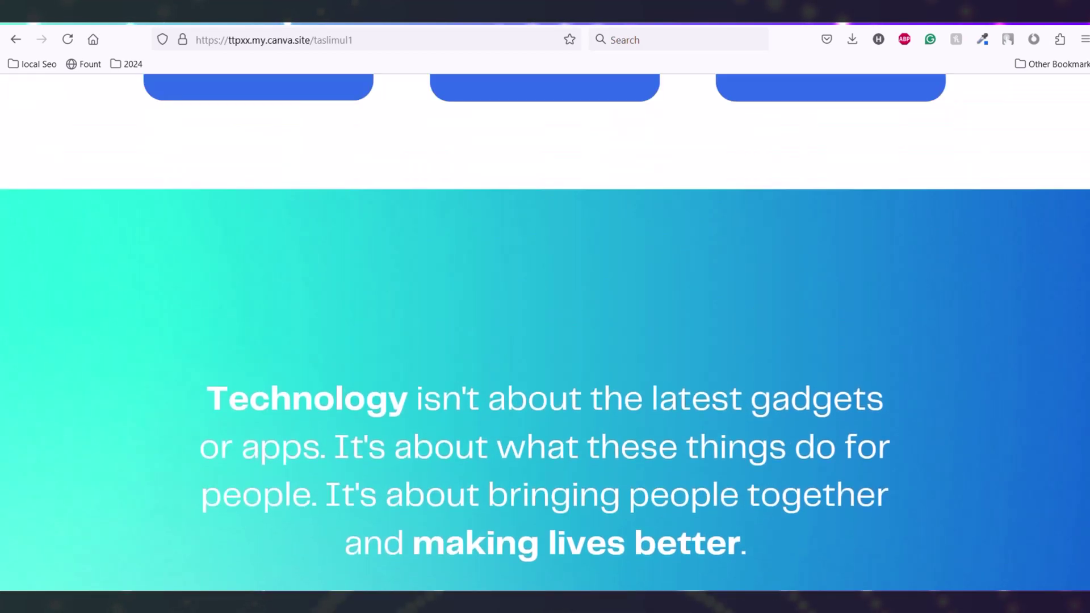
scroll(545, 332, up, 15)
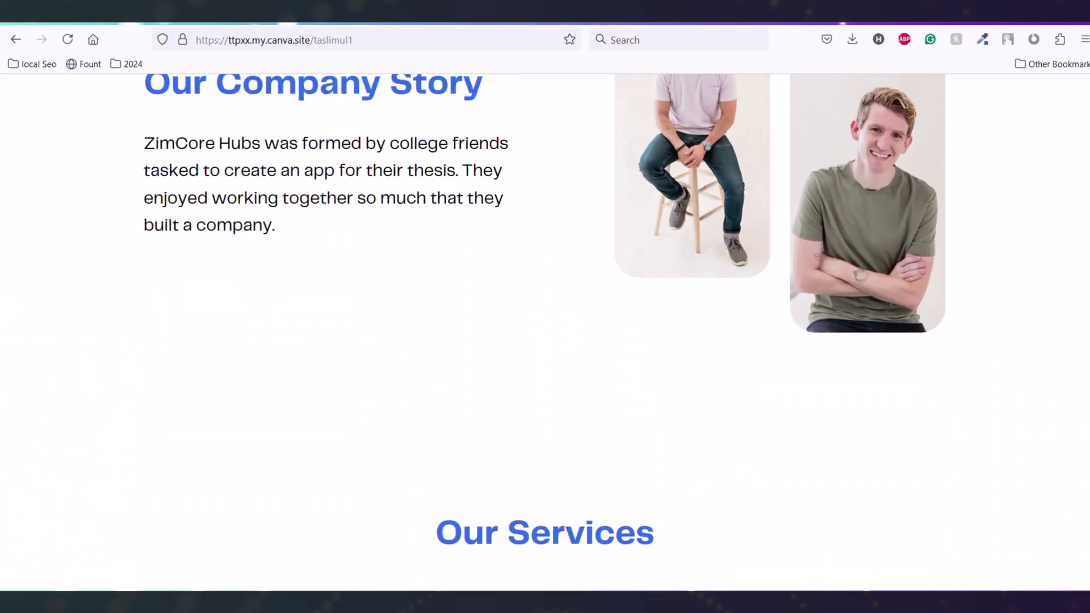
scroll(545, 332, up, 4)
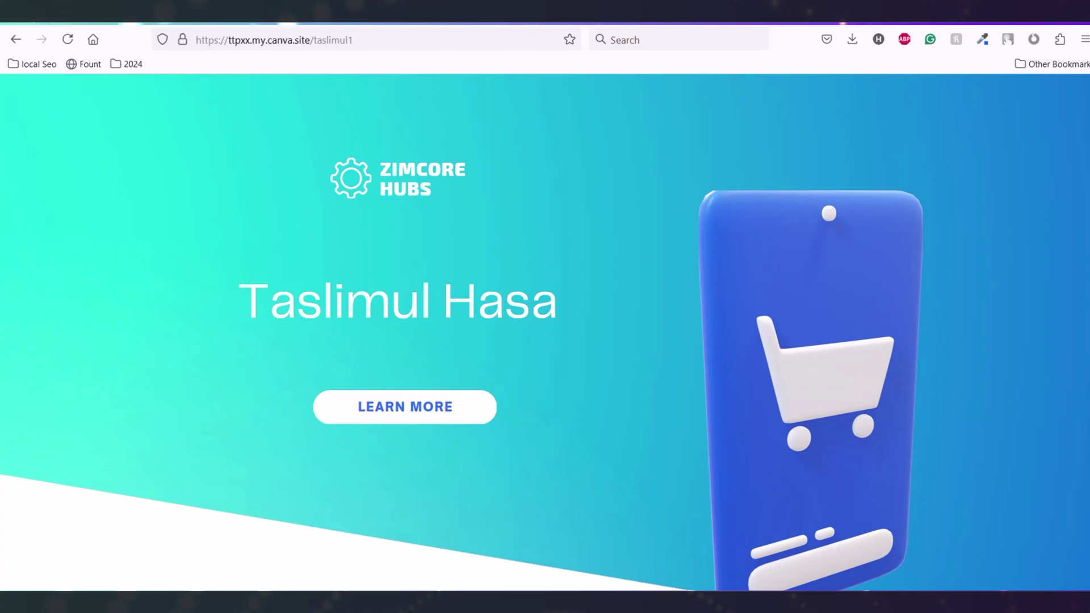
scroll(545, 333, down, 6)
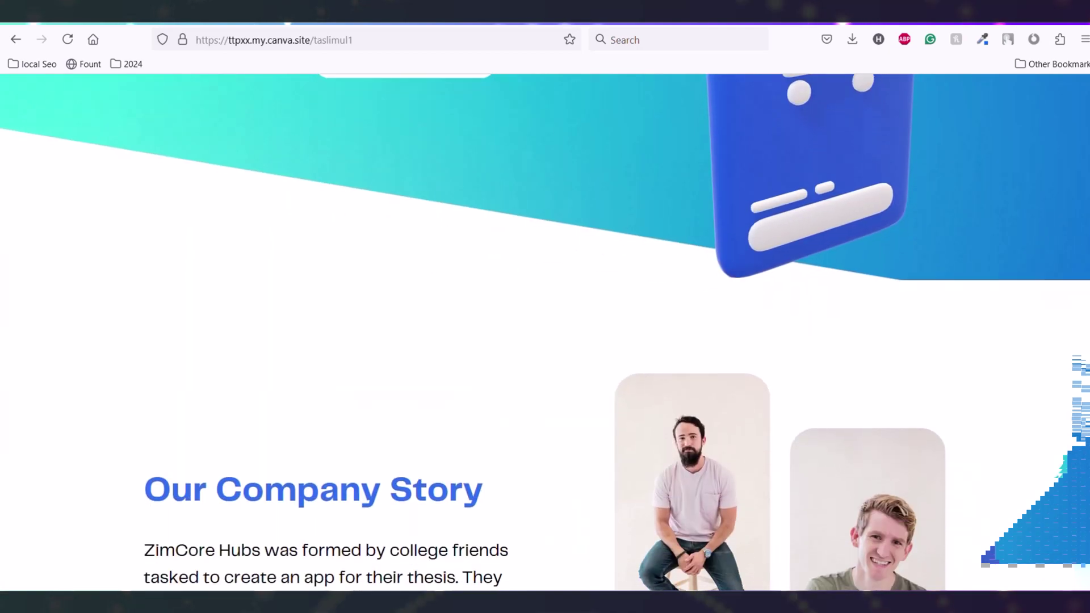